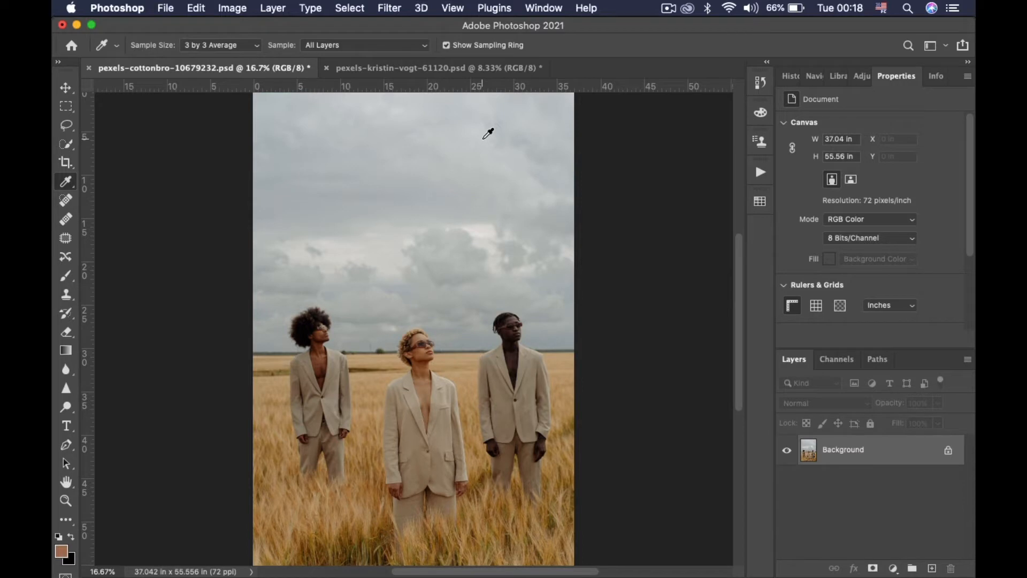
Compare the reference photo of three people in a field with the woman's portrait in the other document
left_click(394, 69)
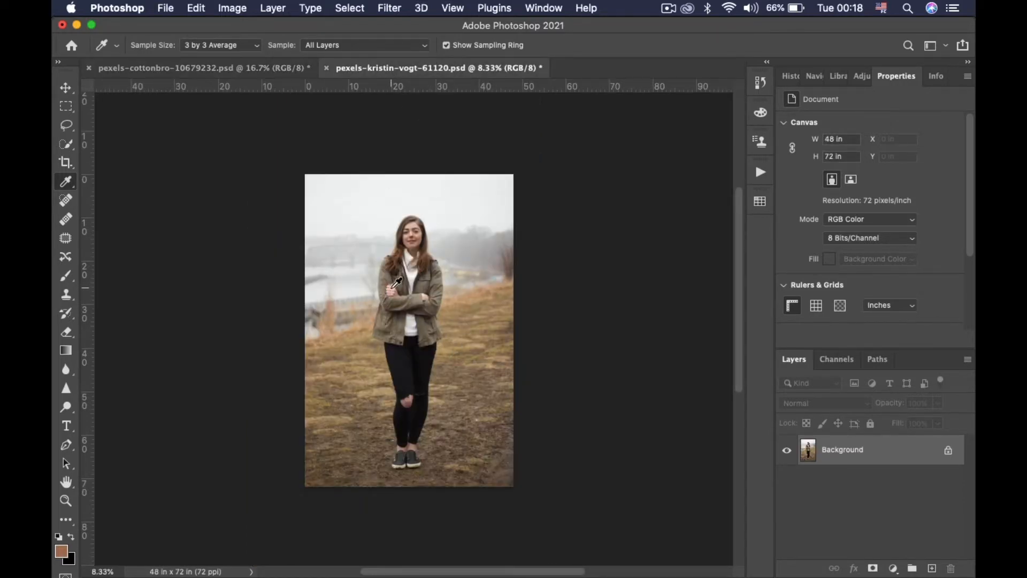
left_click(213, 65)
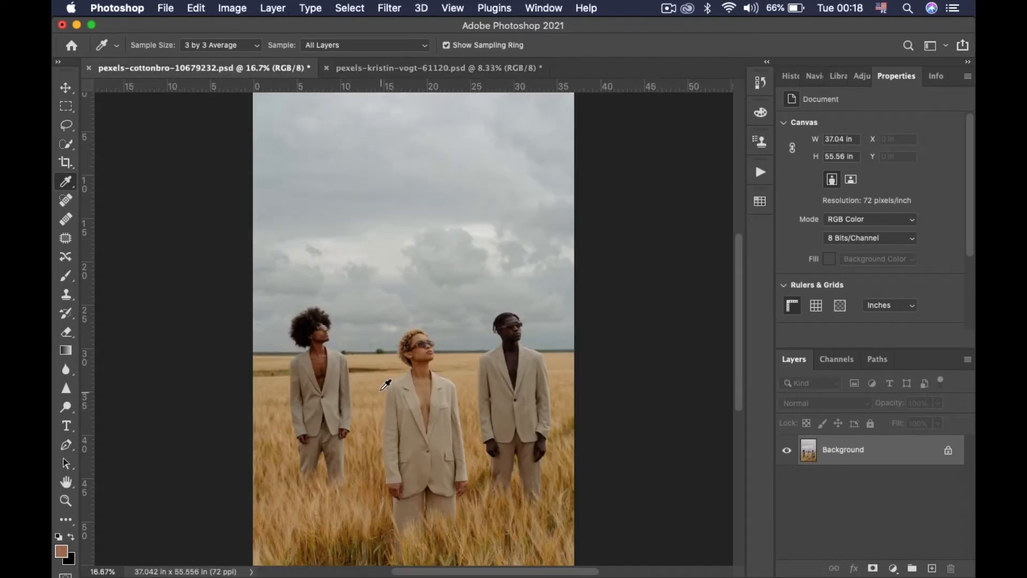
left_click(406, 69)
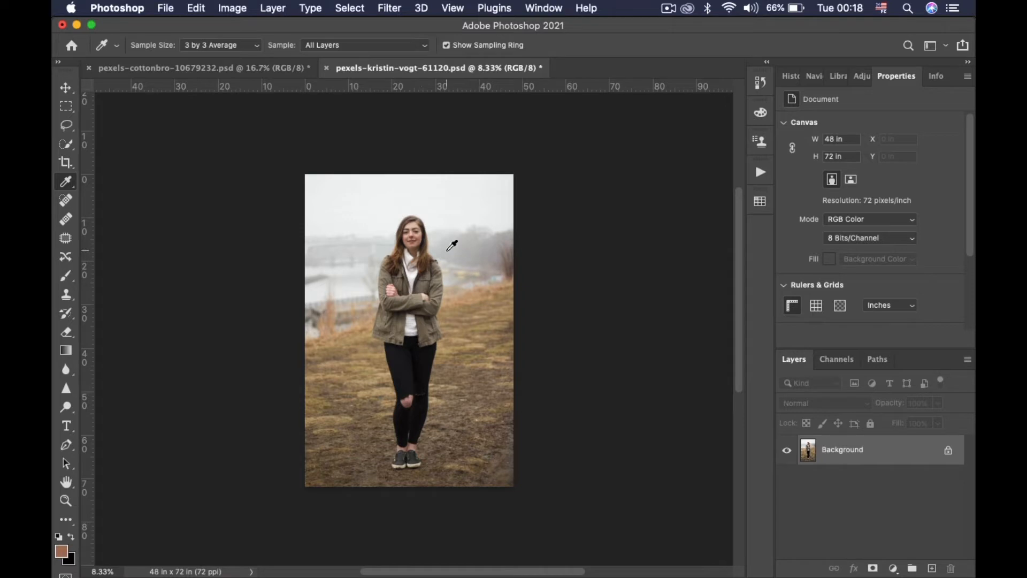
Open the three-person field photo in Save for Web (Legacy) and set it to GIF with 3 colors
left_click(264, 68)
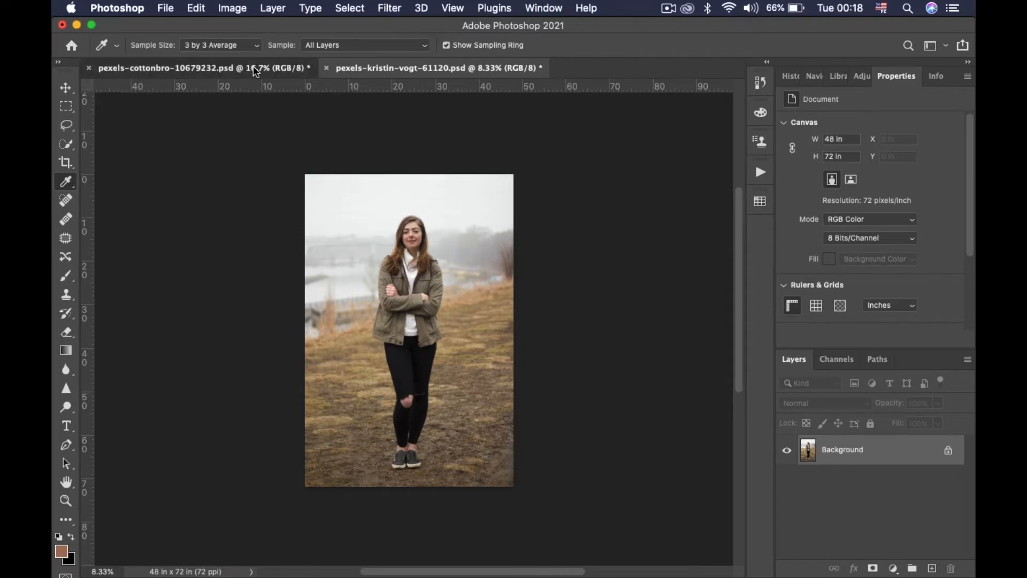
left_click(165, 11)
mouse_move(285, 223)
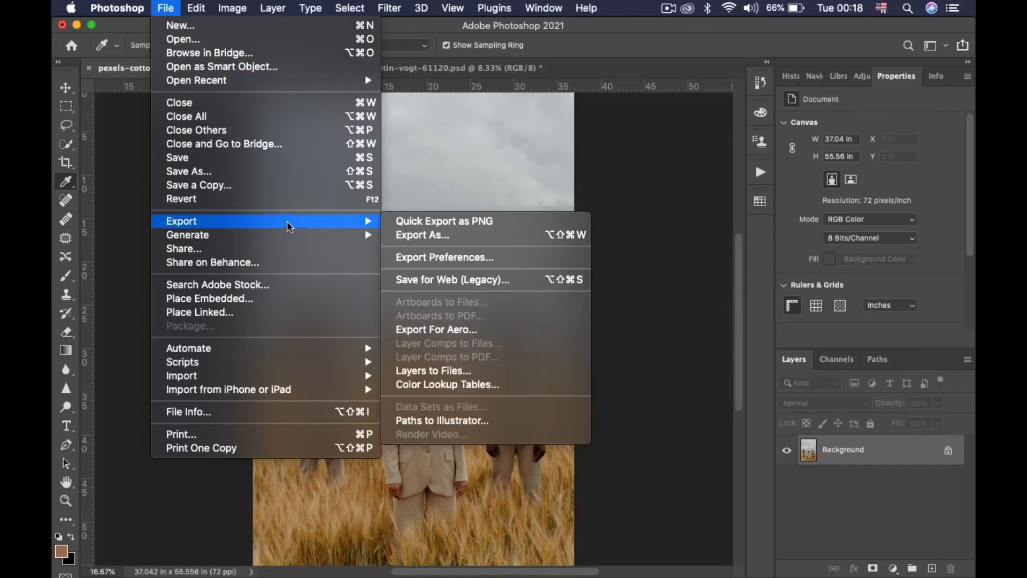
left_click(436, 282)
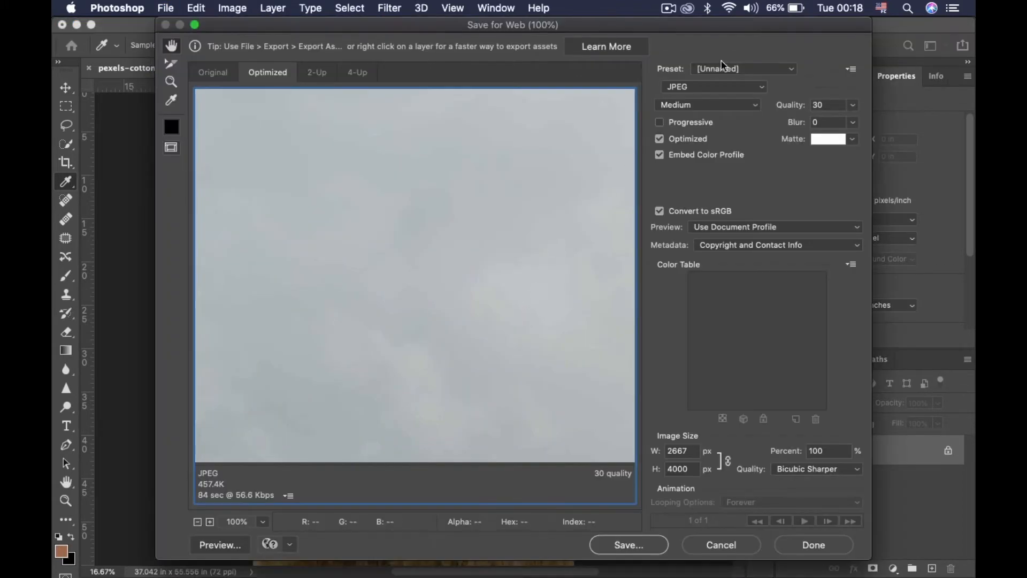
left_click(687, 86)
left_click(685, 84)
left_click(685, 87)
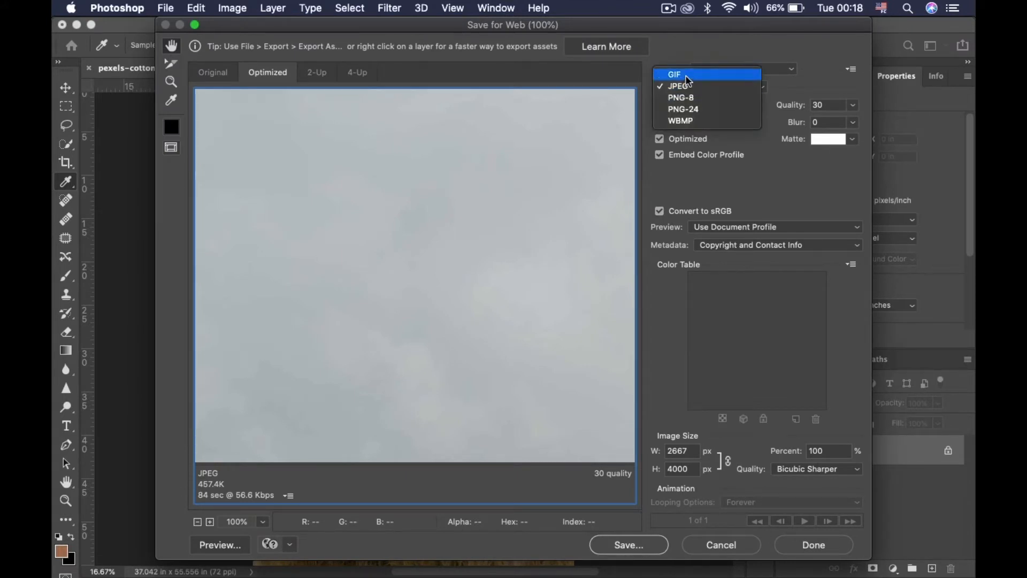
left_click(686, 84)
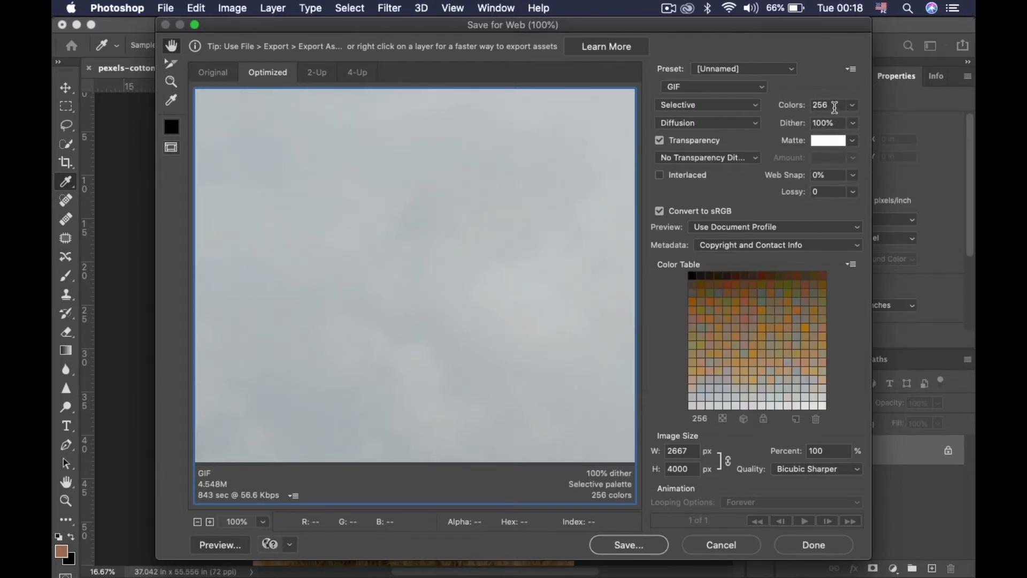
double_click(834, 107)
type("3")
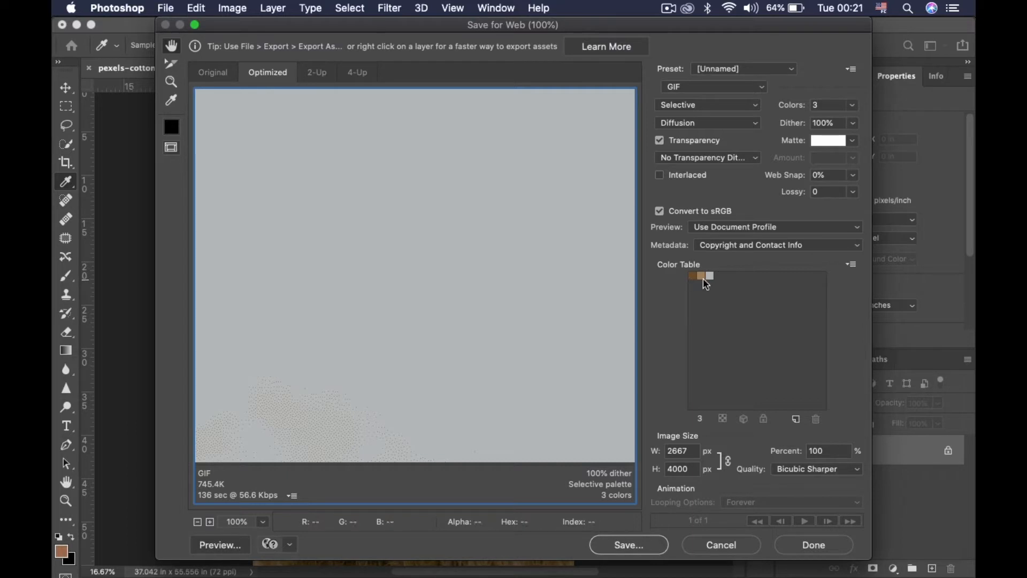
Save the photo's reduced color table to the Desktop as krisbed 001 and close Save for Web
left_click(853, 266)
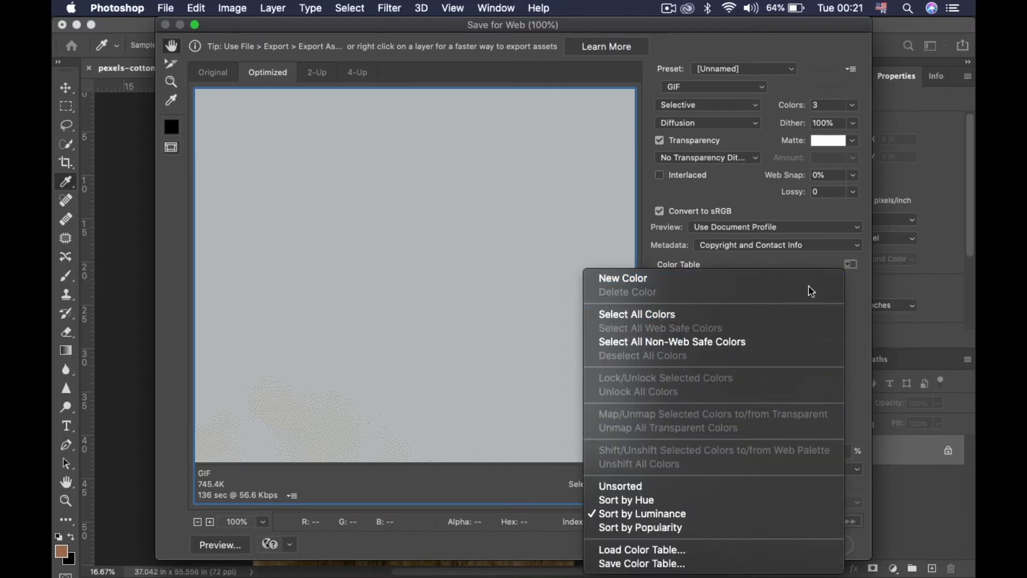
left_click(656, 564)
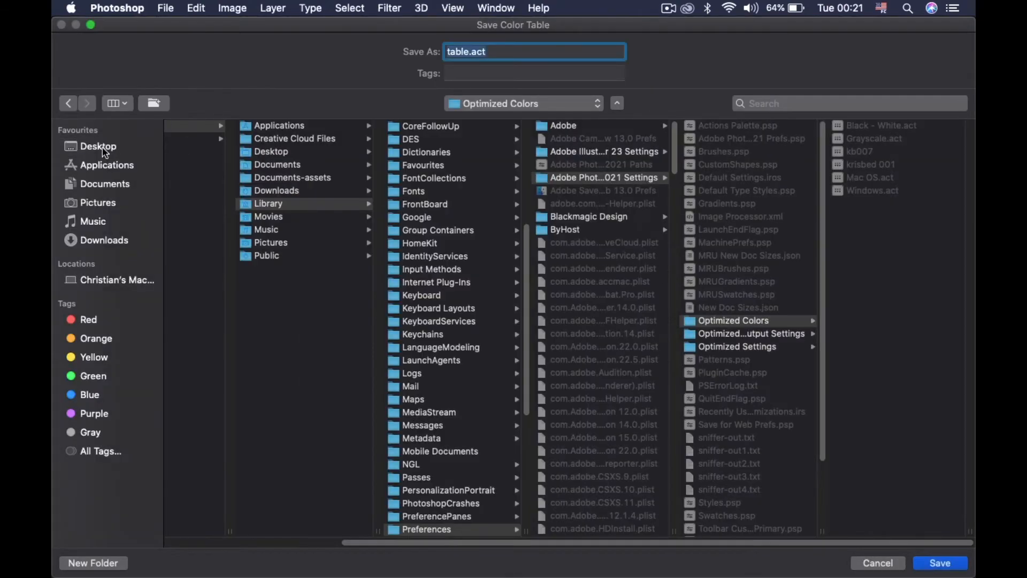
left_click(105, 150)
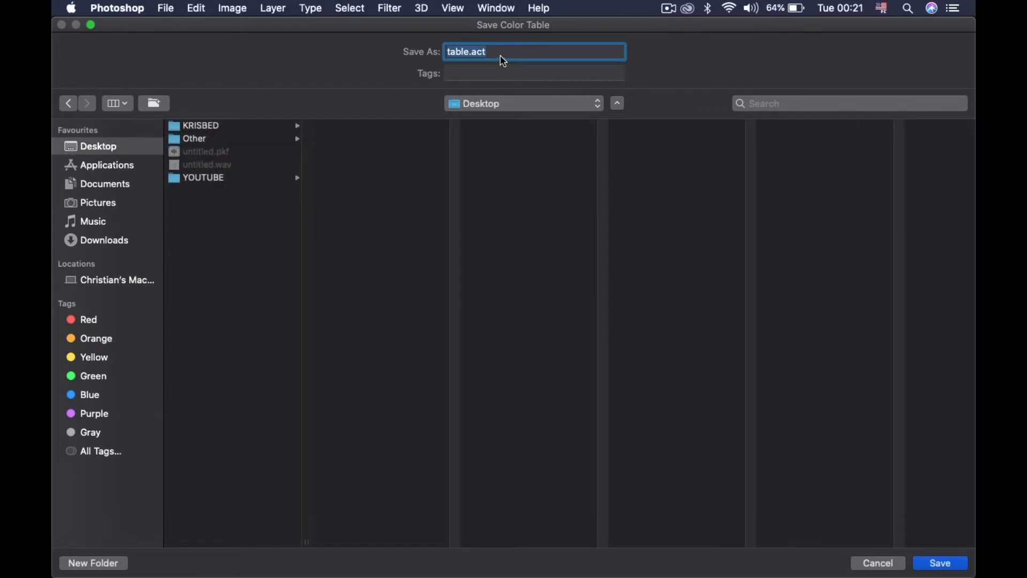
type("krisbed 001")
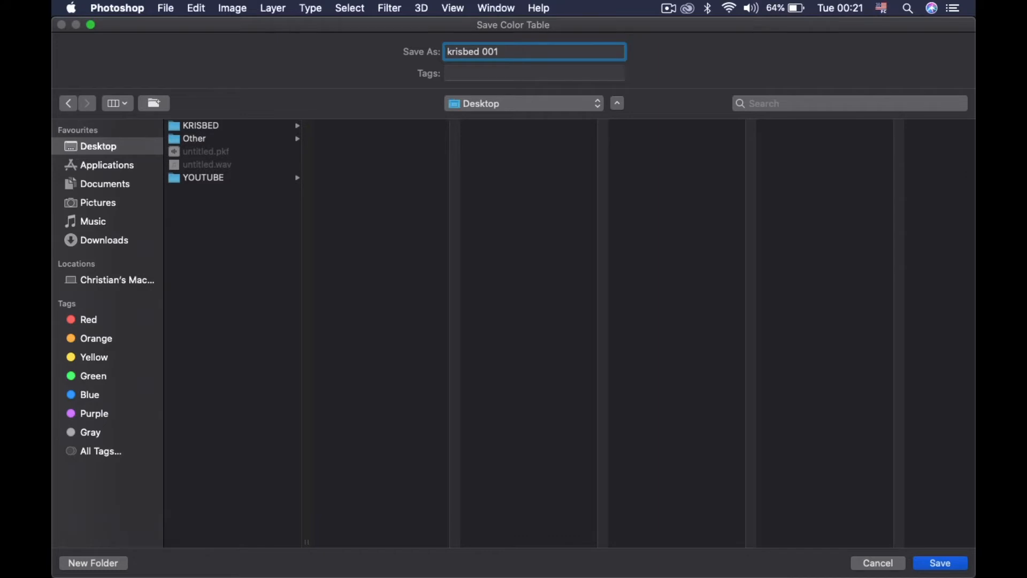
key("Return")
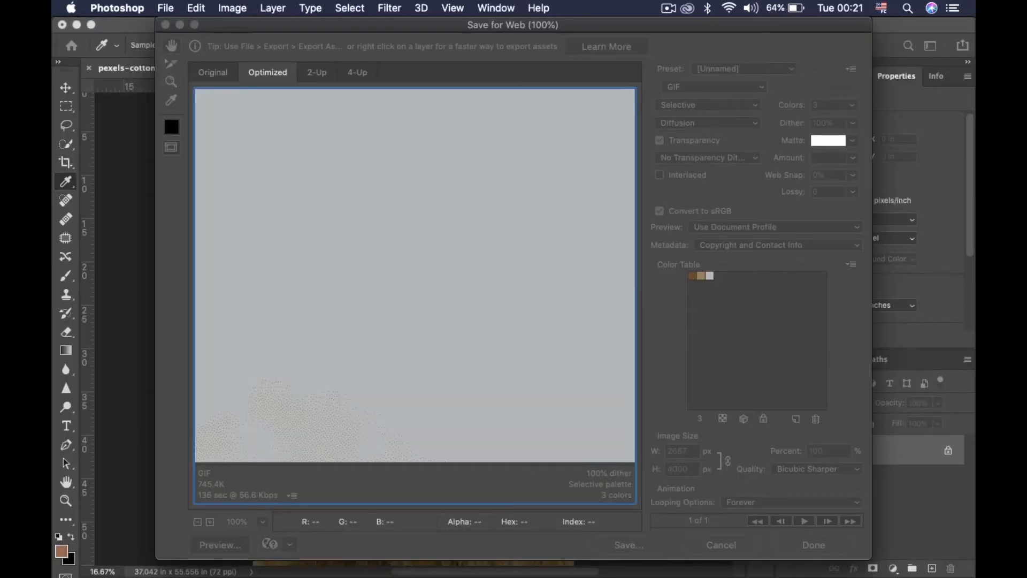
key("Return")
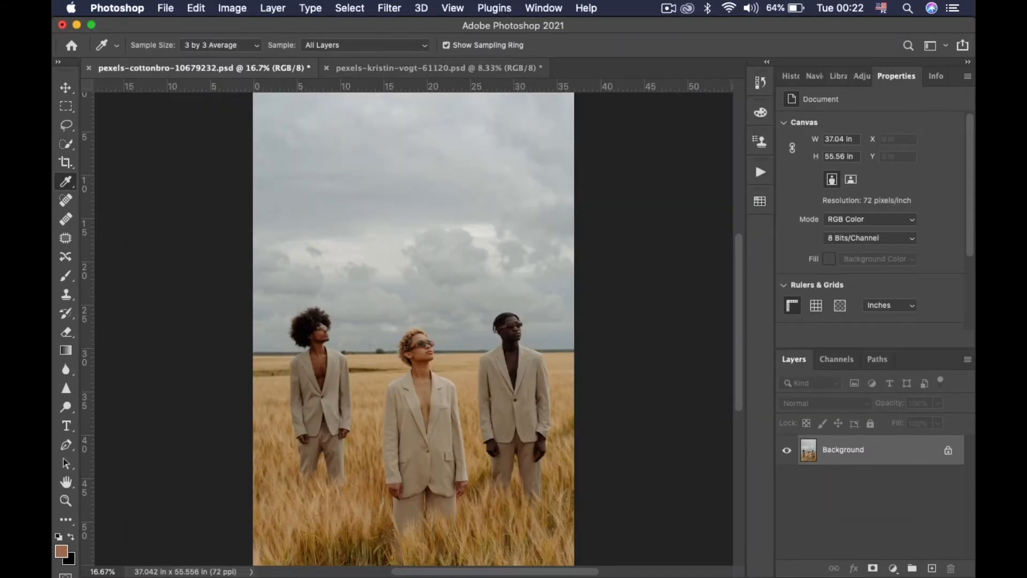
Add a Gradient Map adjustment layer above the background in the woman's portrait document
key("ctrl+Tab")
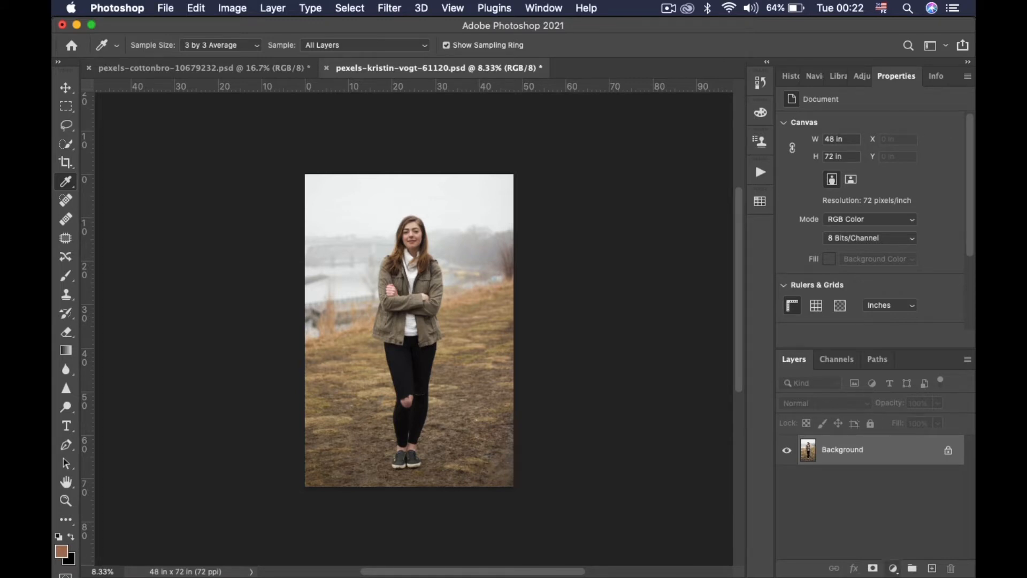
left_click(872, 568)
left_click(894, 568)
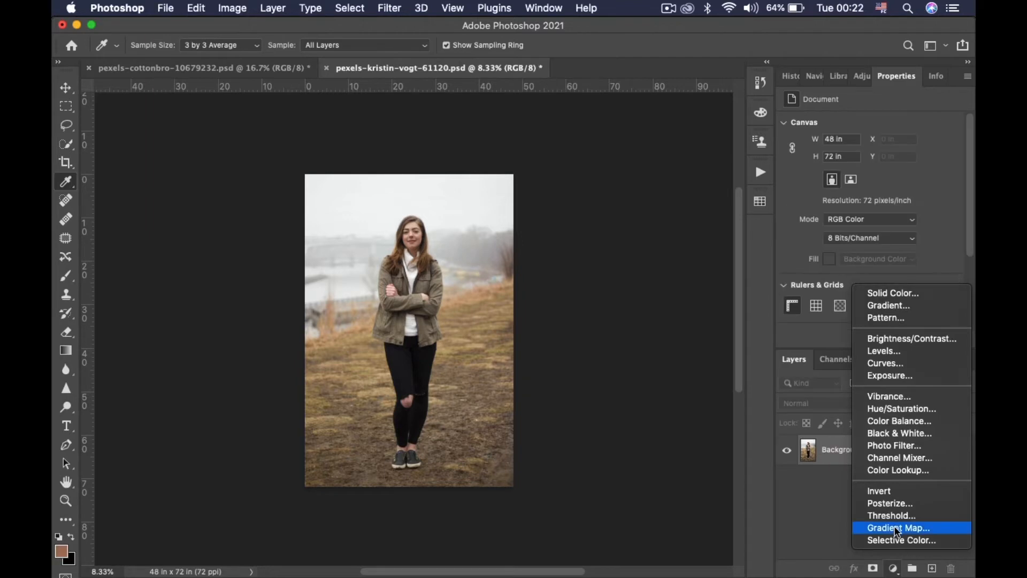
left_click(895, 528)
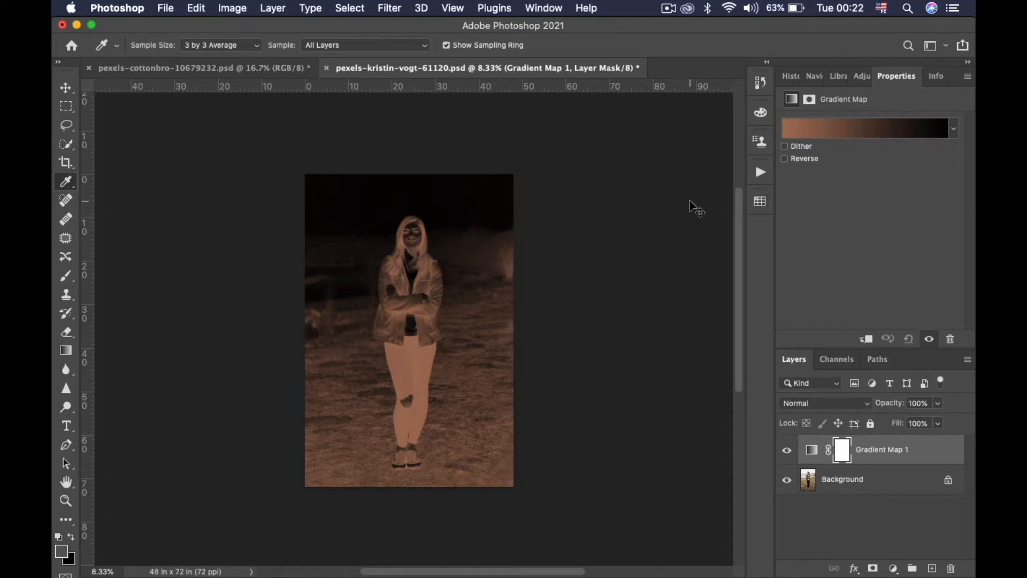
Import the krisbed 001 color table from the Desktop into the swatches
left_click(761, 202)
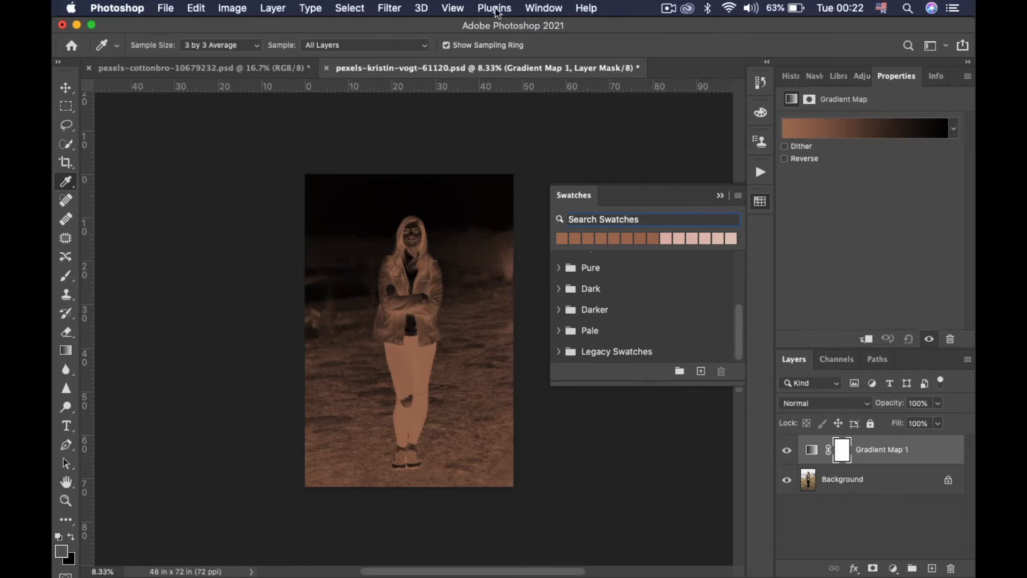
left_click(539, 11)
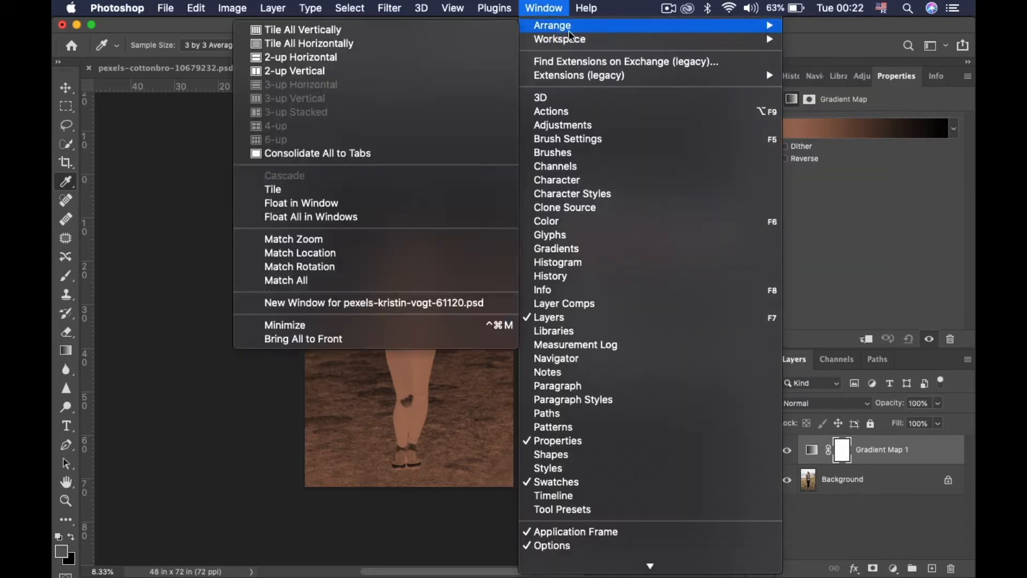
left_click(556, 482)
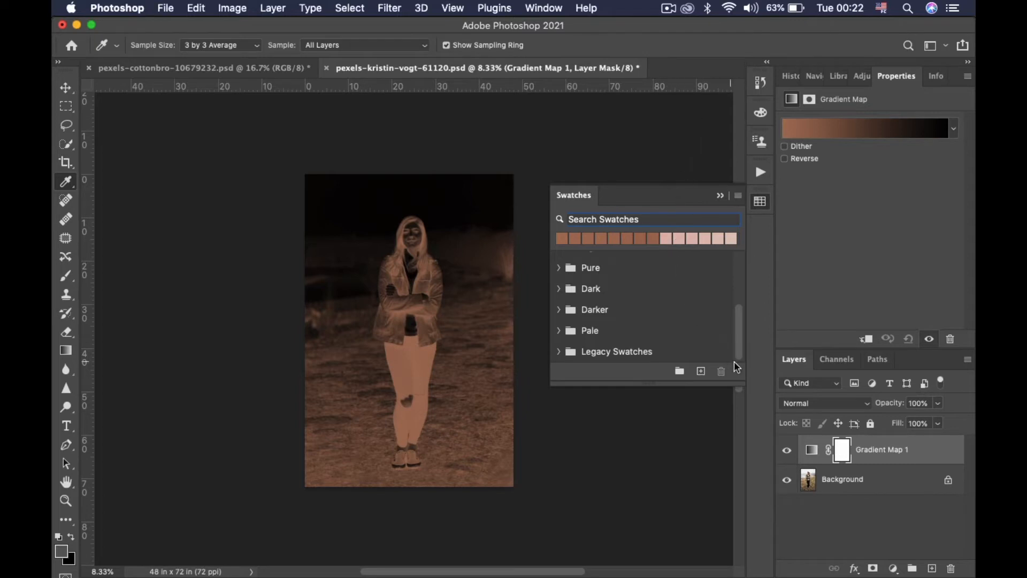
left_click(740, 195)
left_click(743, 201)
left_click(740, 197)
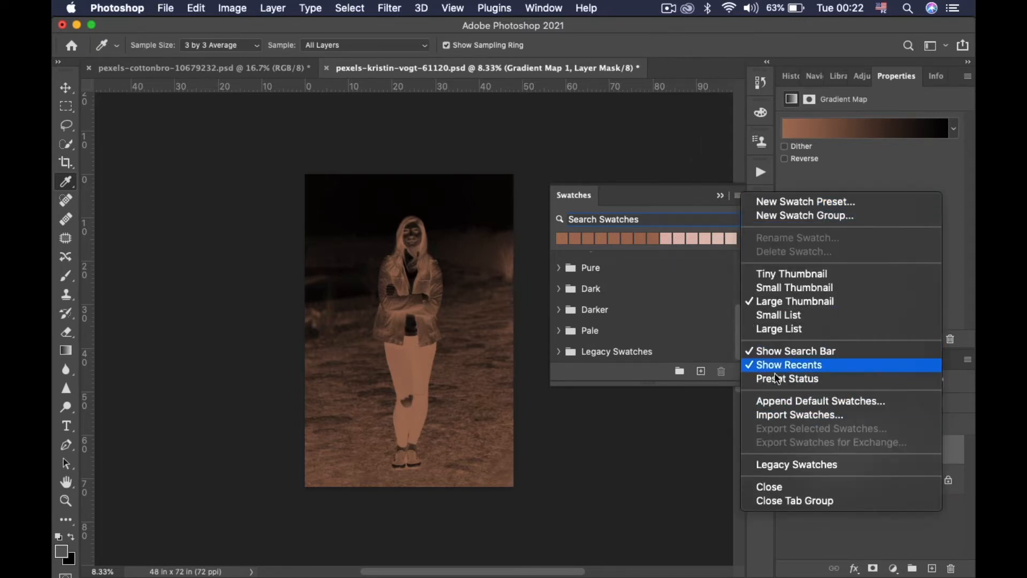
left_click(776, 415)
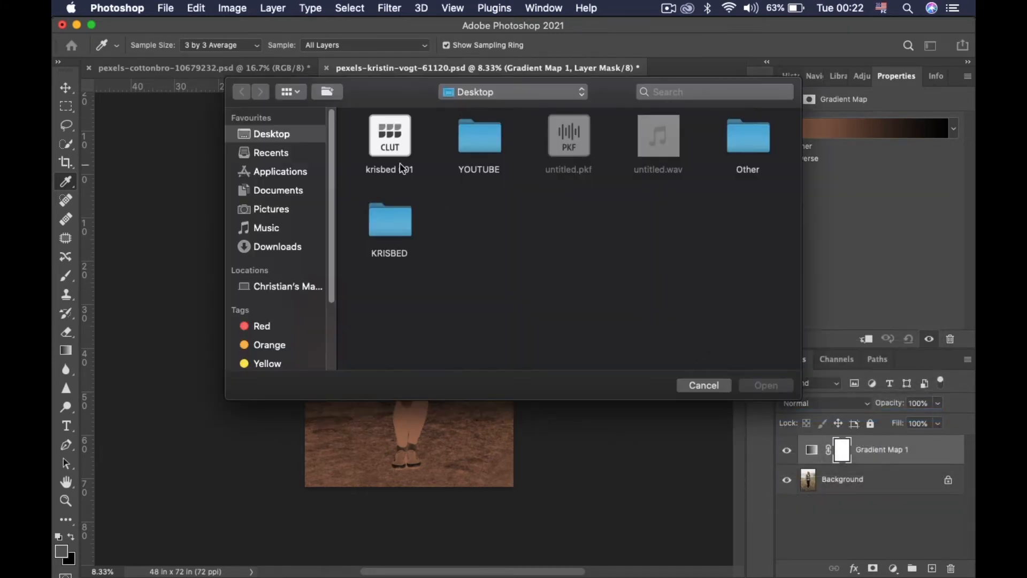
left_click(388, 138)
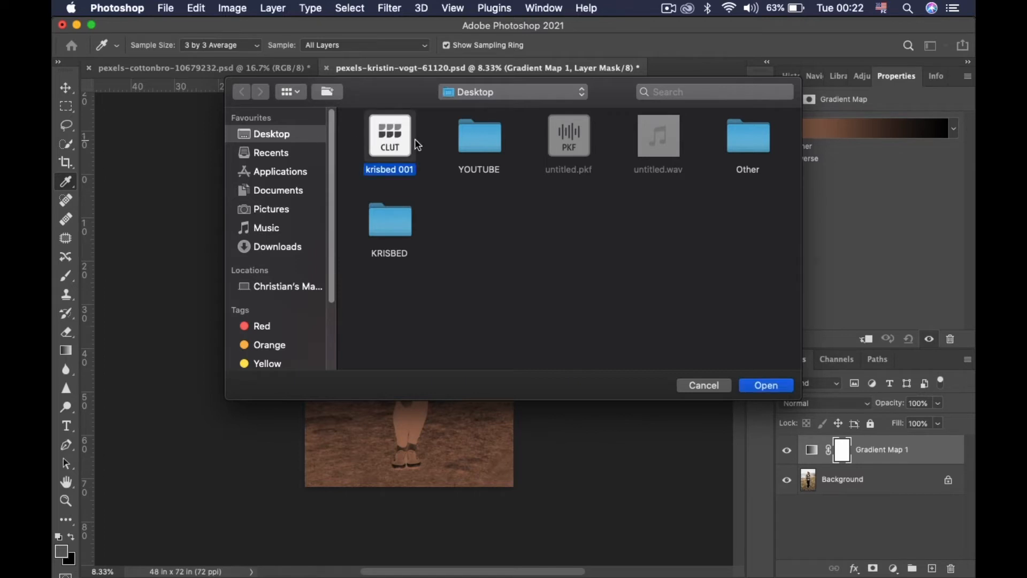
left_click(766, 386)
Expand the swatch groups to show the krisbed 001 colors and float the swatches beside the portrait
left_click_drag(733, 323, 740, 357)
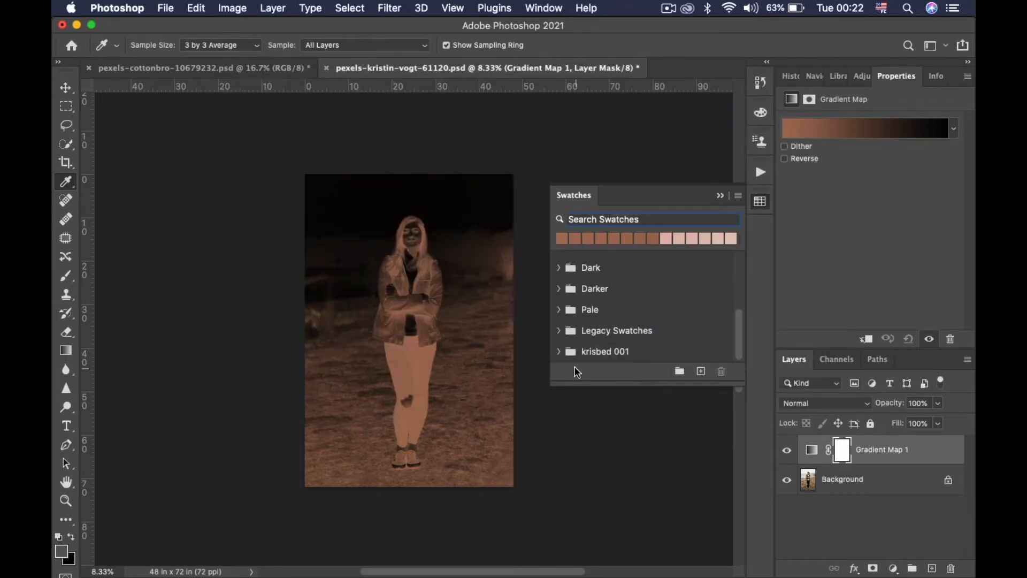
left_click(559, 352, "super")
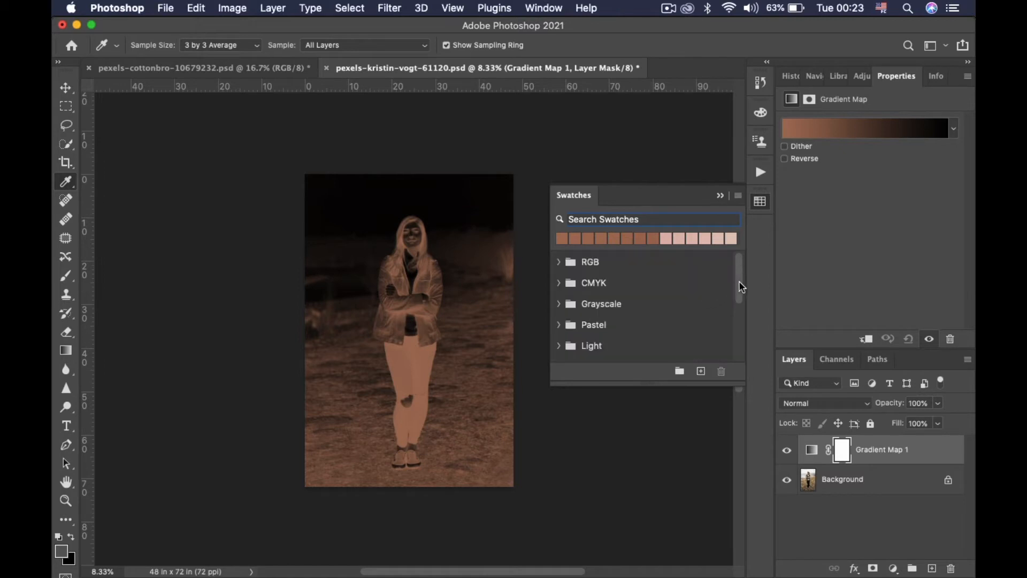
left_click_drag(739, 282, 738, 368)
left_click(557, 351, "super")
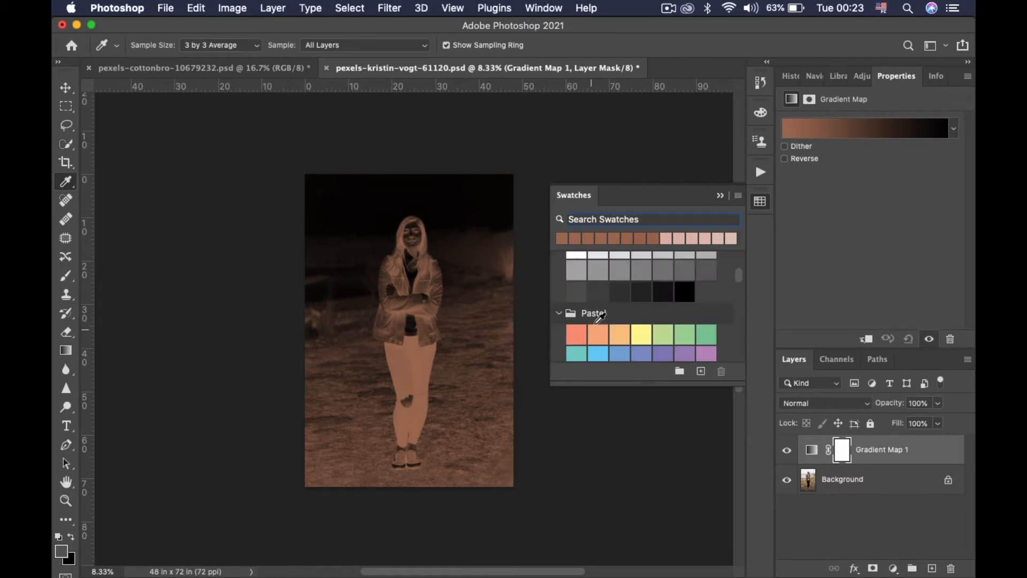
scroll(682, 320, "down", 10)
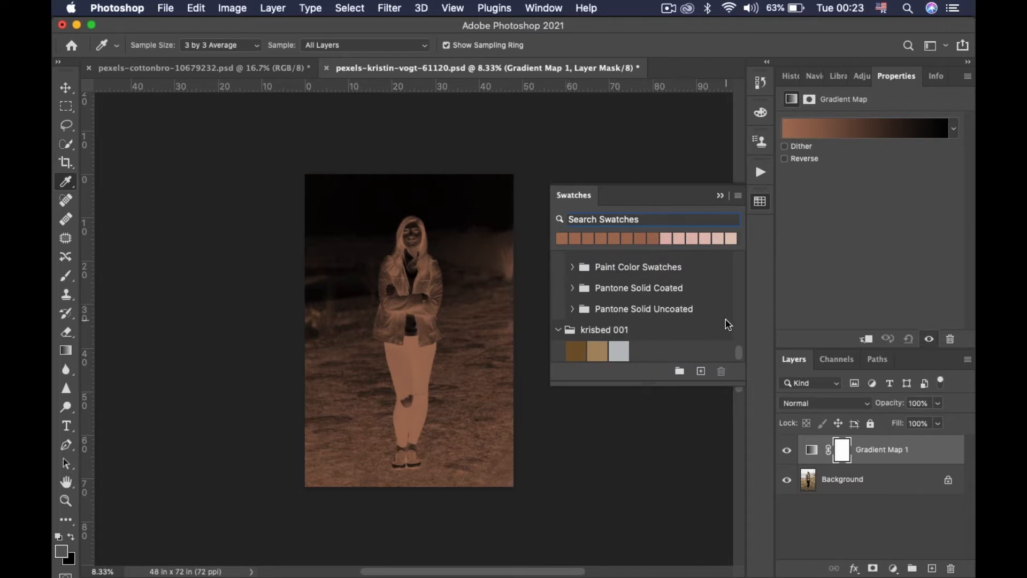
left_click_drag(632, 194, 191, 231)
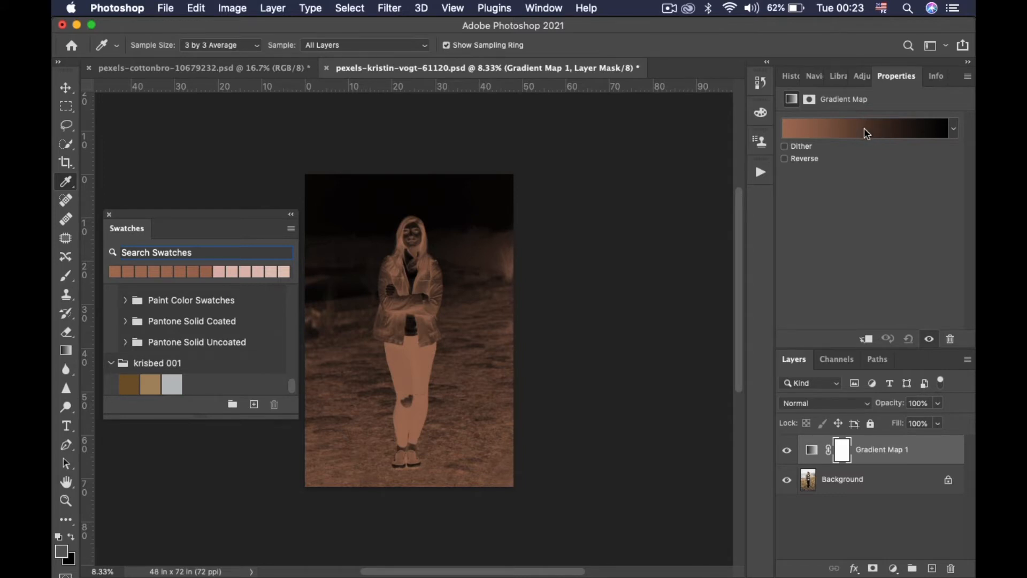
Recolor the gradient map's black end stop with the light gray krisbed 001 swatch and set its location to 75%
left_click(880, 134)
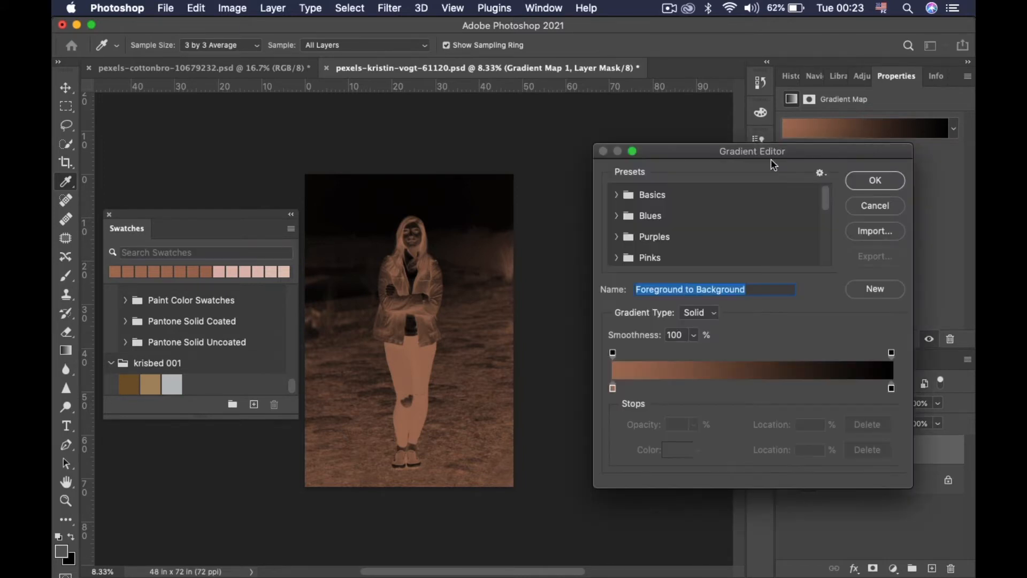
left_click(891, 389)
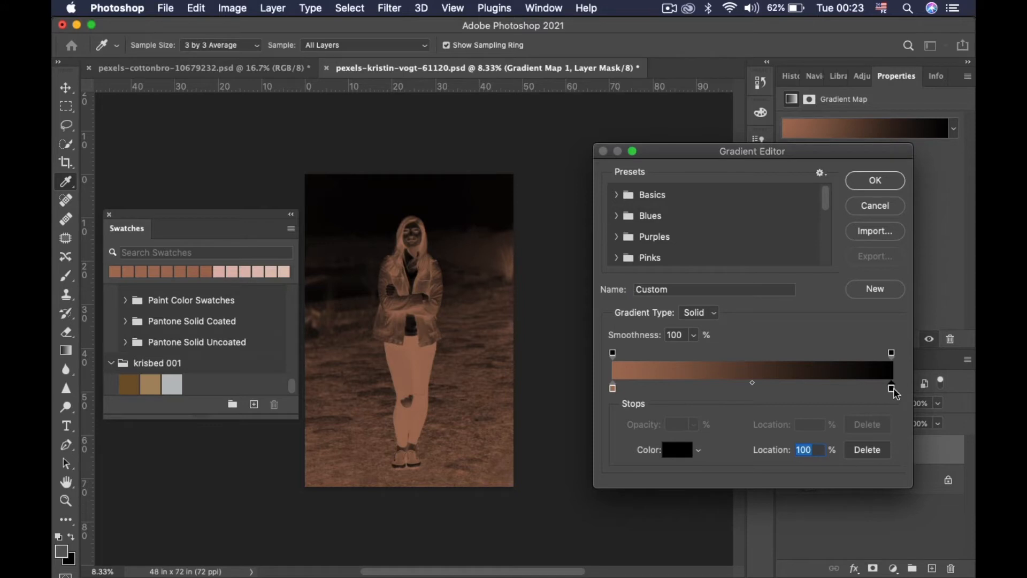
left_click(675, 449)
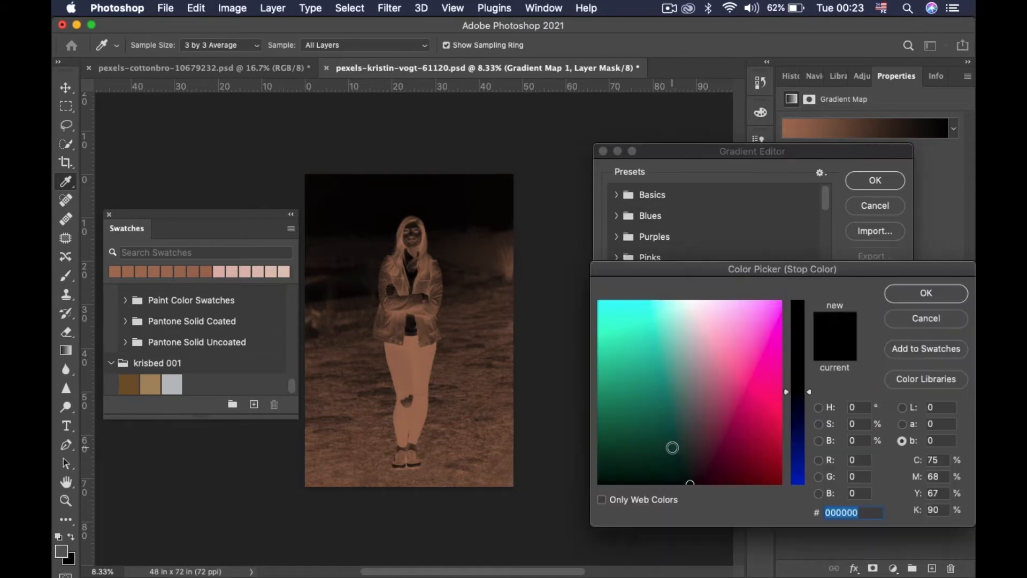
left_click(172, 391)
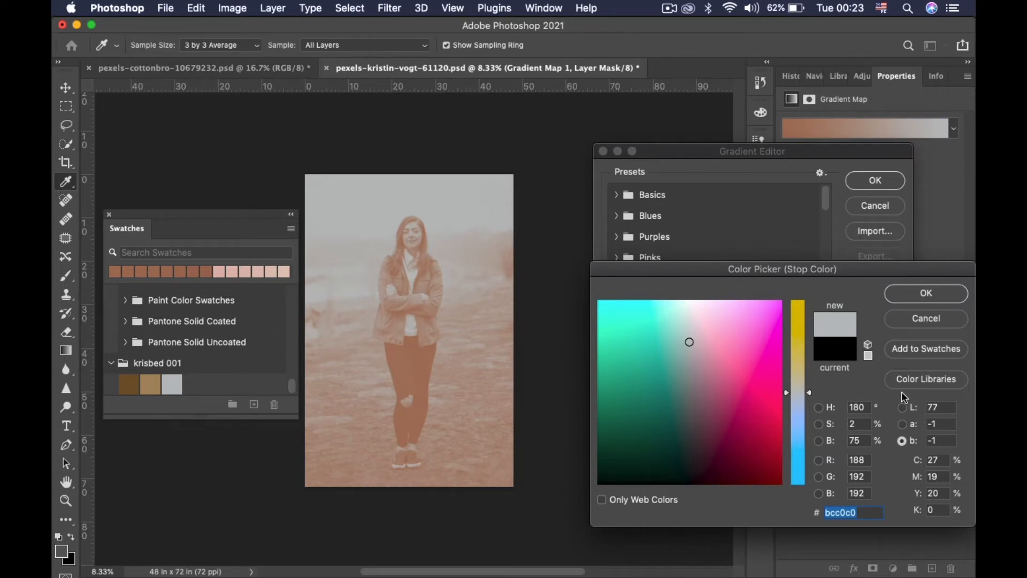
double_click(854, 442)
left_click(942, 291)
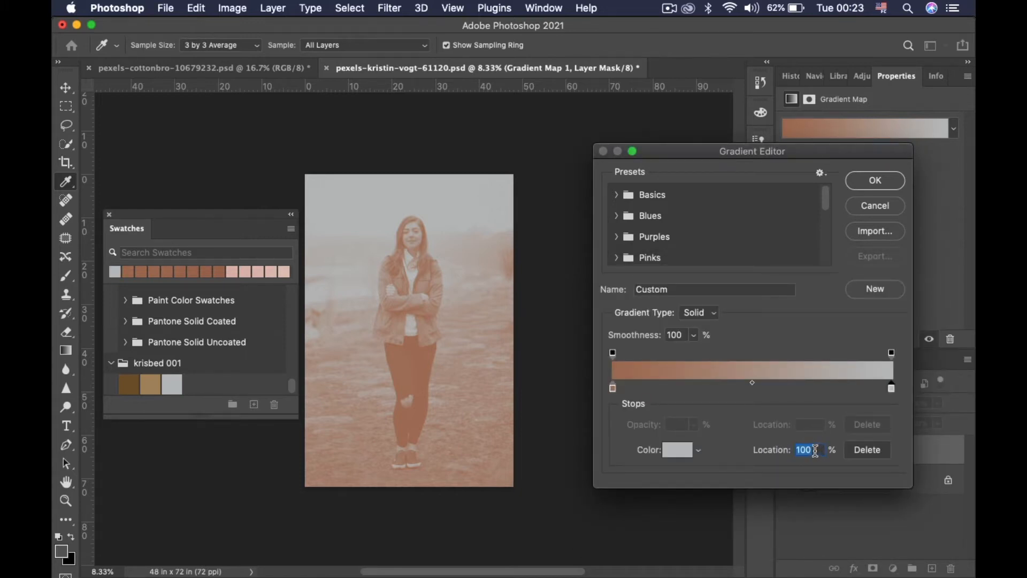
type("75")
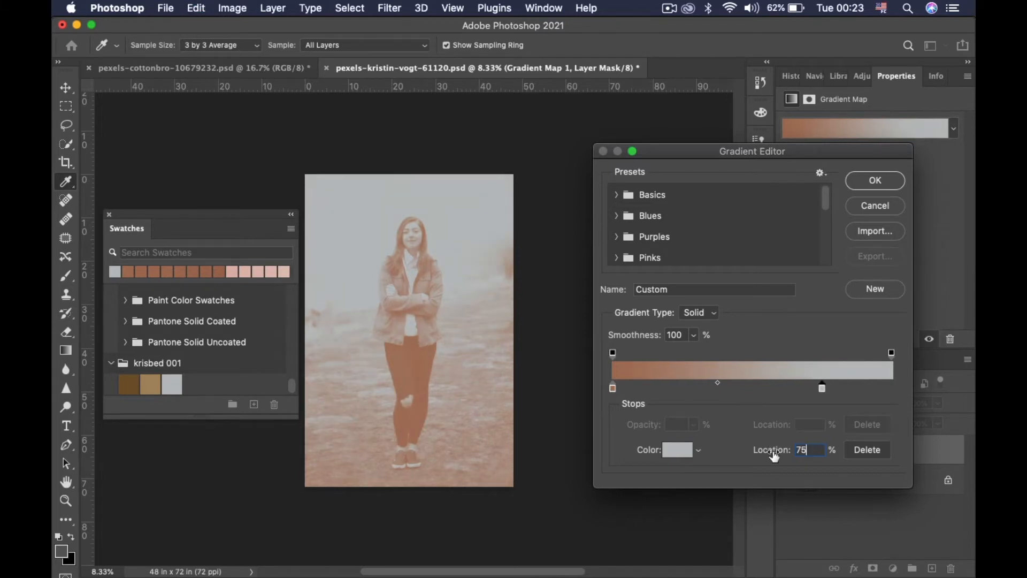
Recolor the gradient map's orange start stop with the tan krisbed 001 swatch and set its location to 66%
left_click(875, 180)
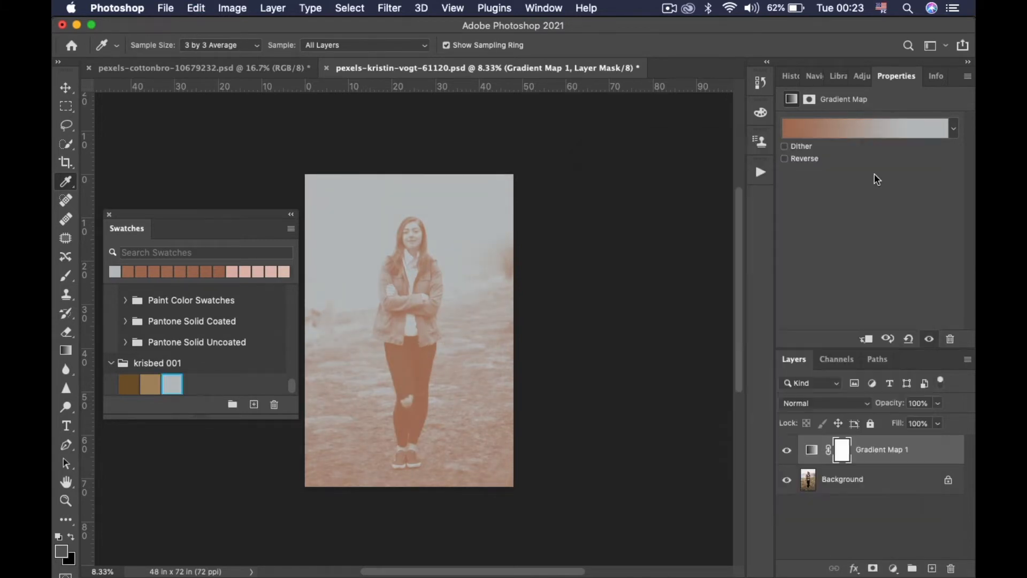
left_click(883, 131)
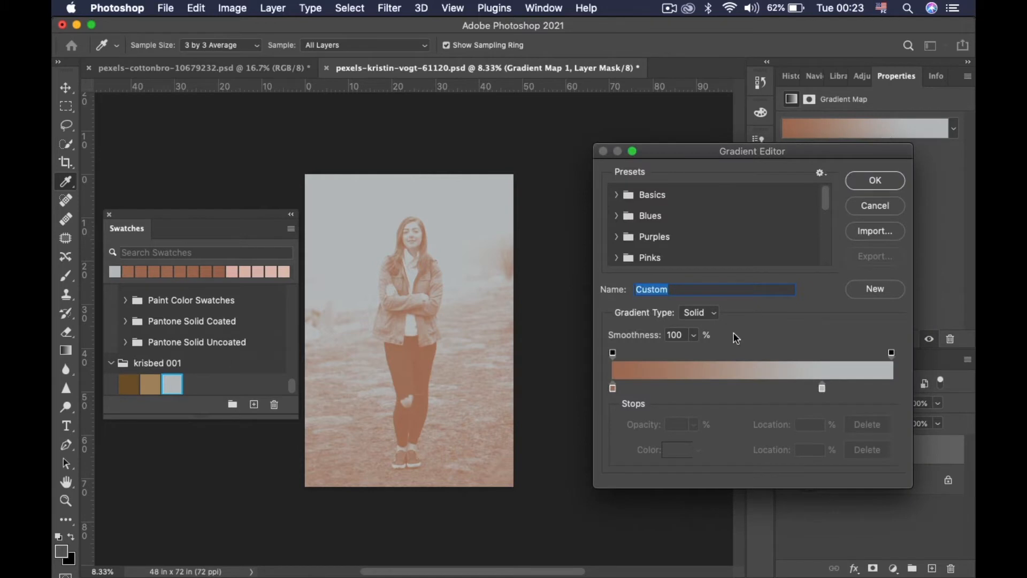
left_click(613, 386)
left_click(679, 450)
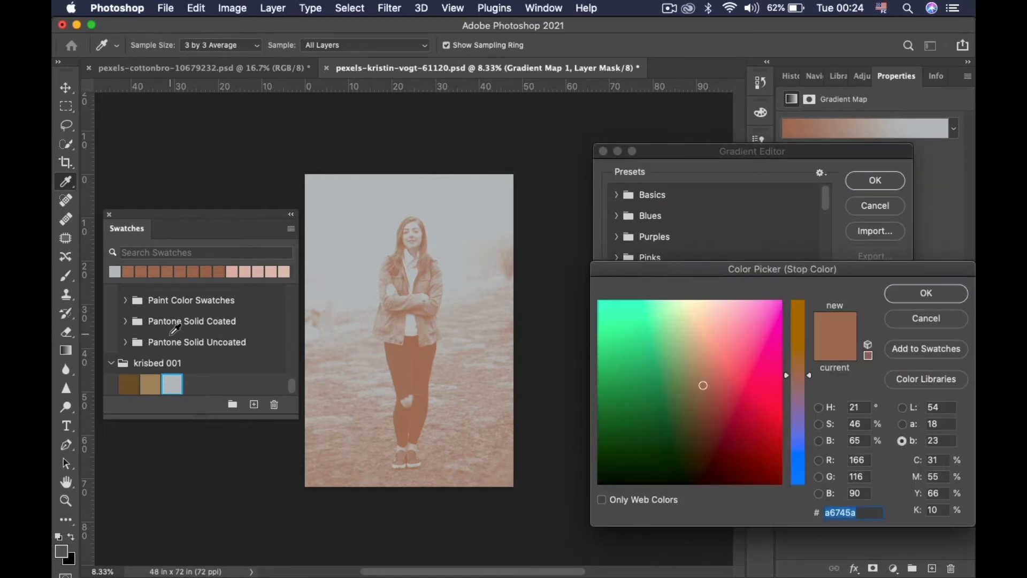
left_click(151, 383)
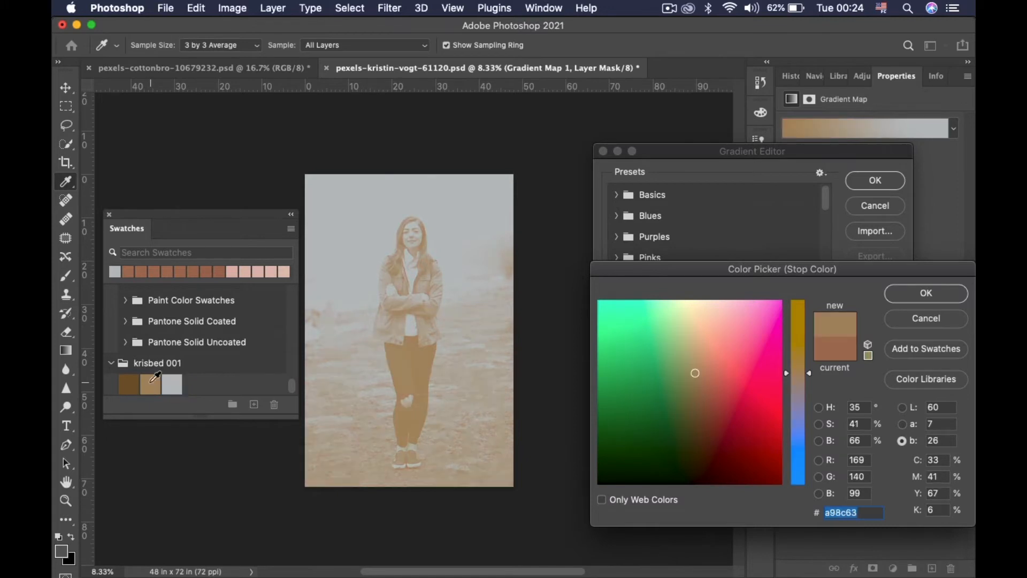
left_click(860, 439)
key("super+c")
left_click(923, 295)
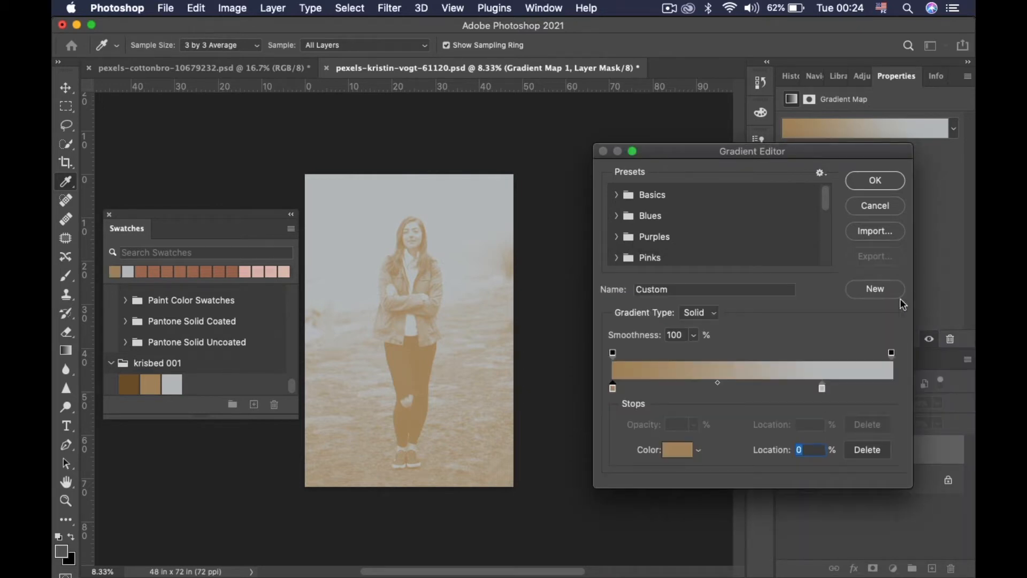
key("super+v")
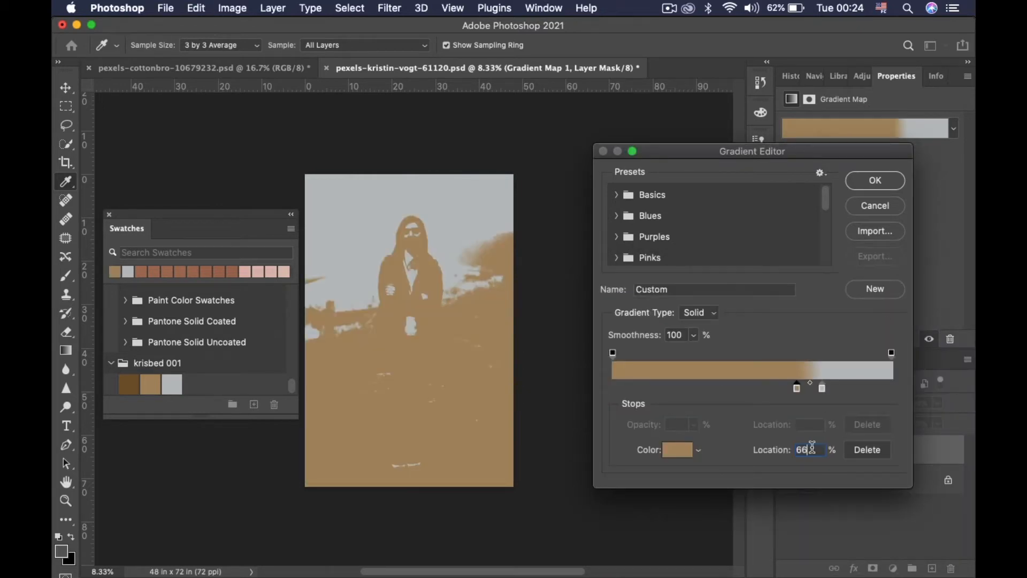
left_click(873, 182)
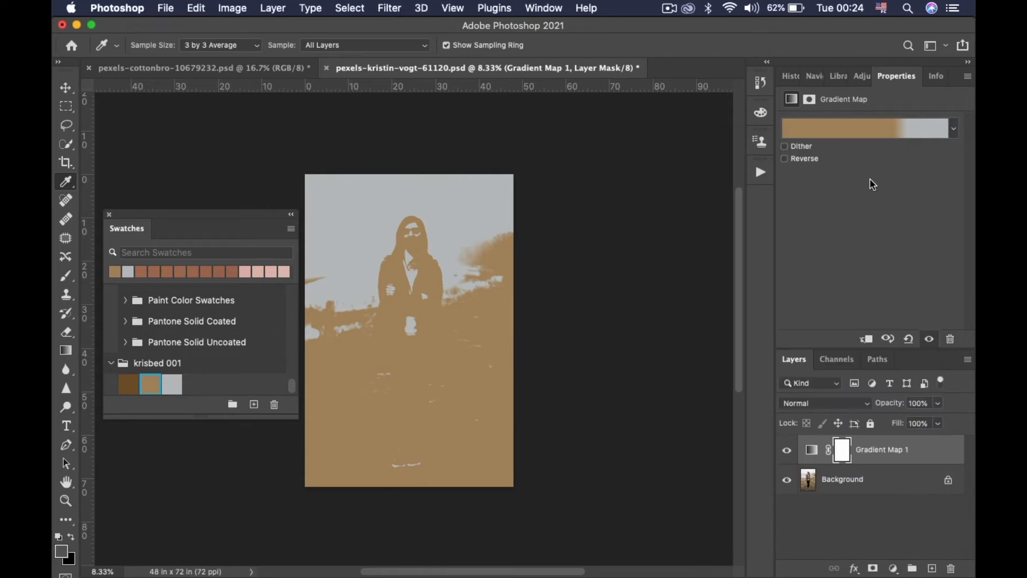
Add a third gradient map stop colored with the dark brown krisbed 001 swatch and set its location to 46%
left_click(860, 130)
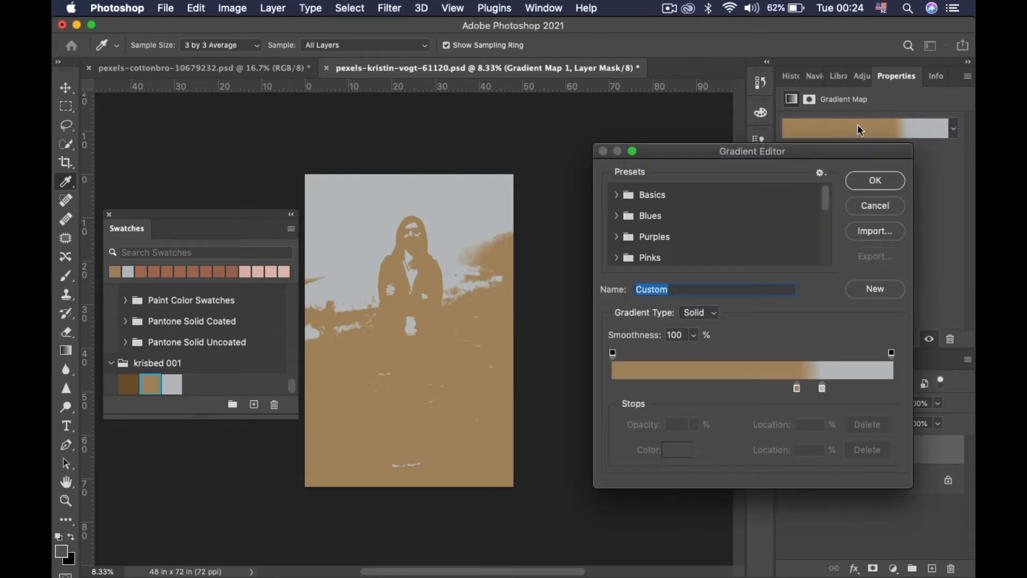
left_click(636, 386)
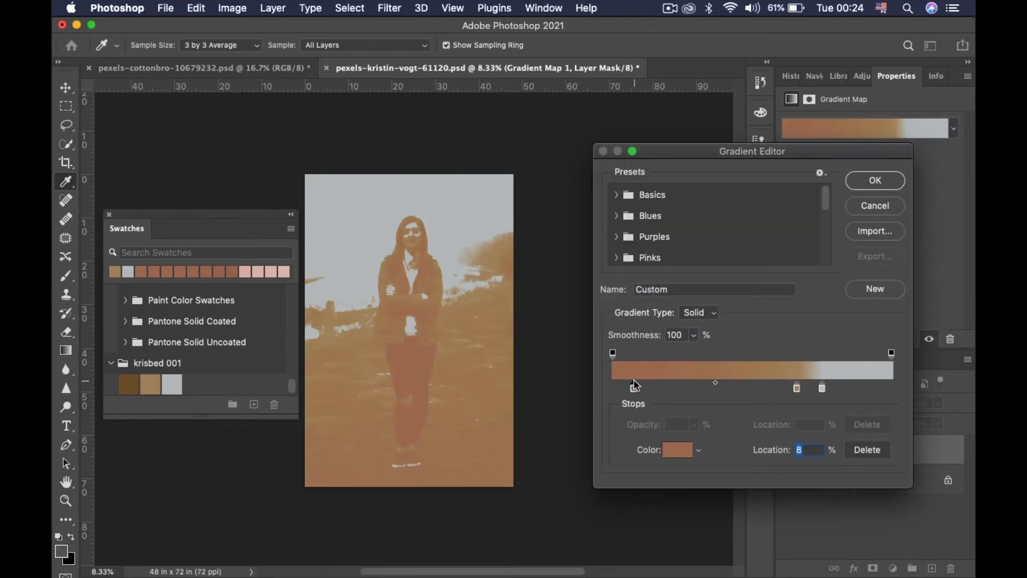
left_click(668, 451)
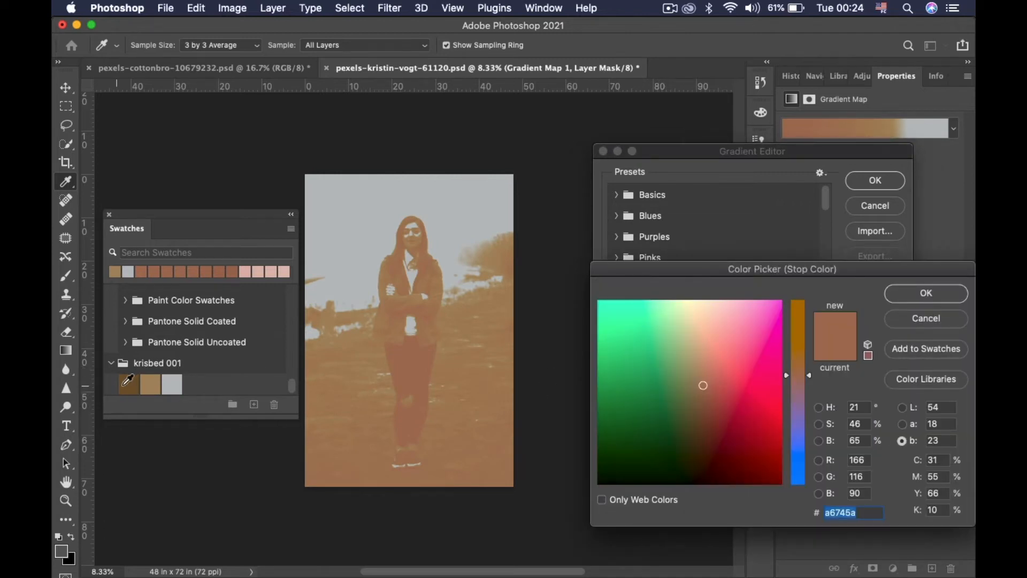
left_click(130, 380)
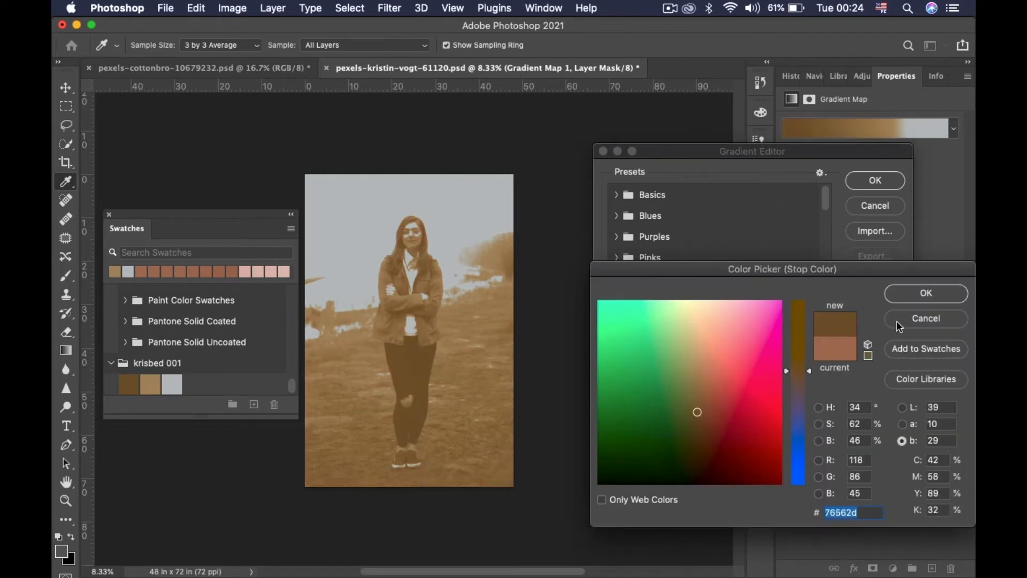
left_click(859, 440)
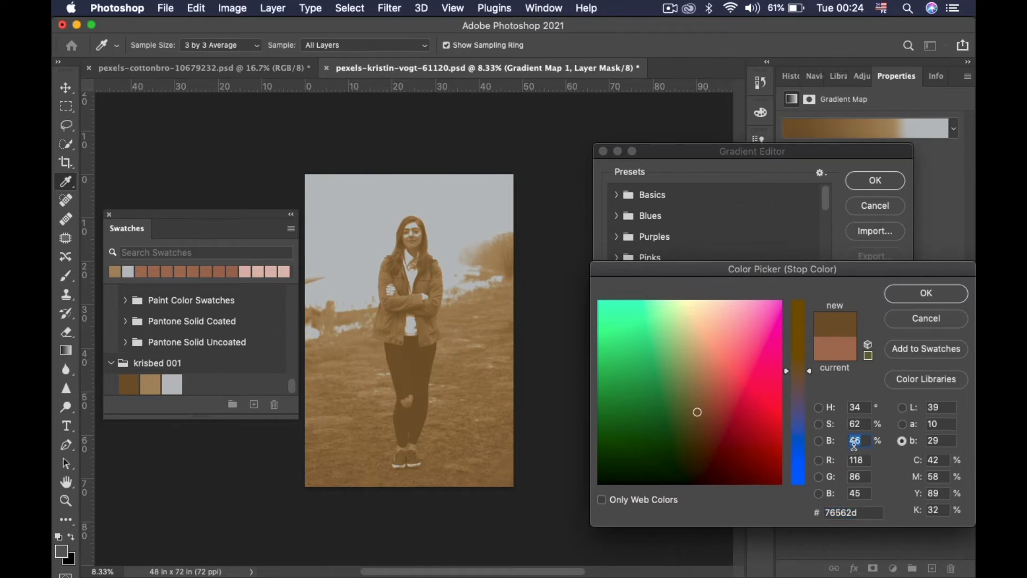
left_click(936, 293)
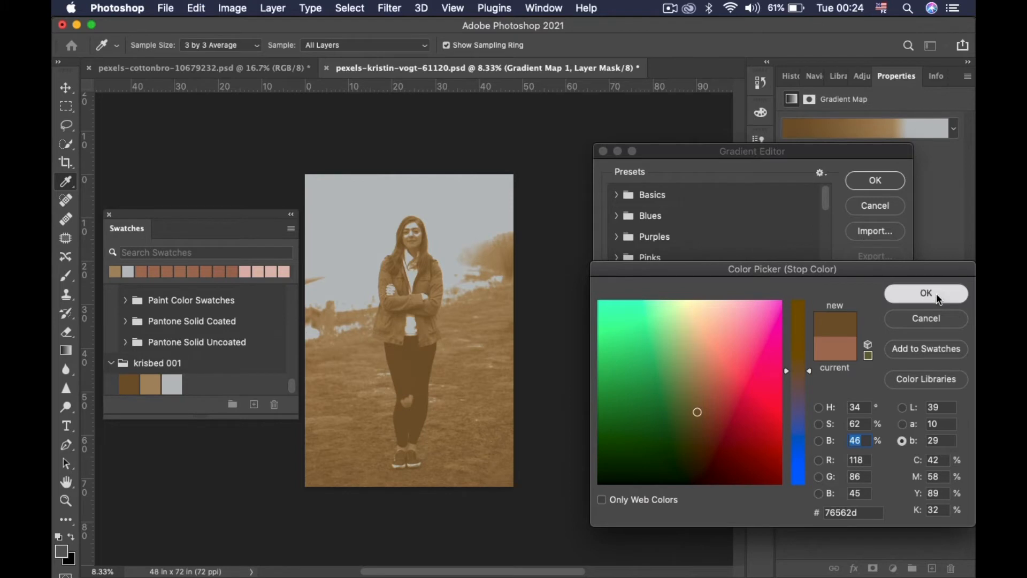
type("46")
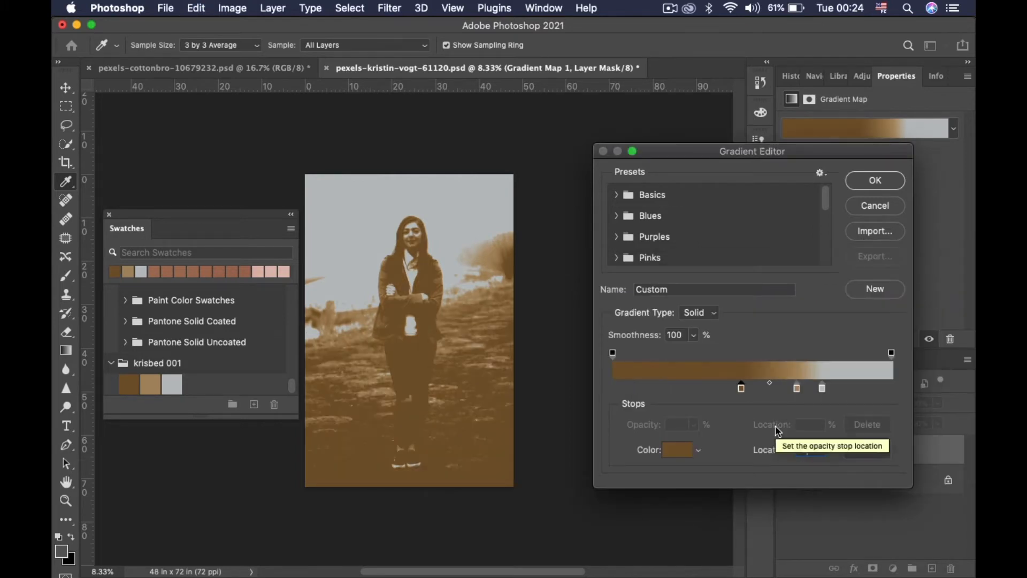
left_click(886, 186)
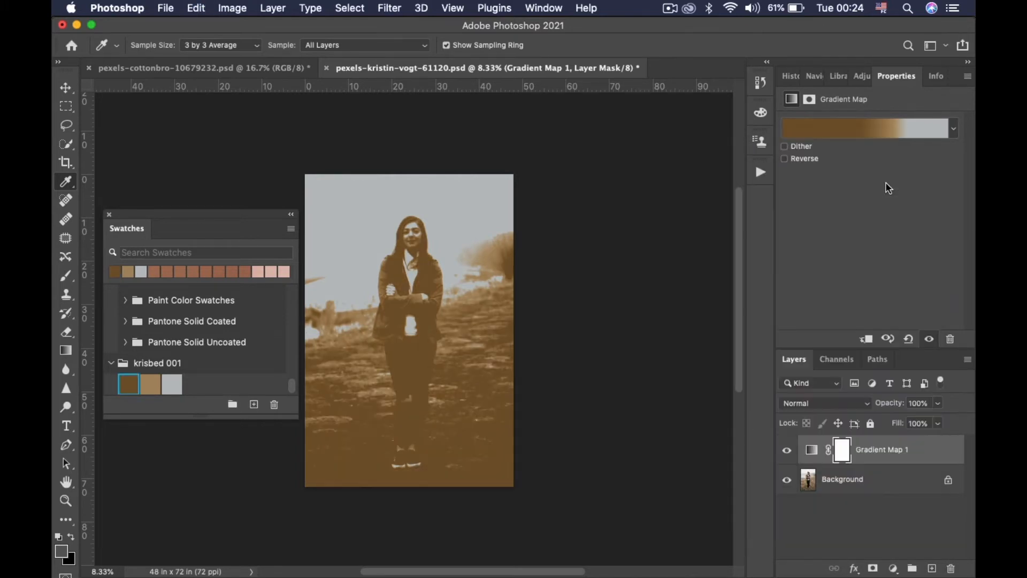
Set the gradient map layer's blend mode to Soft Light and toggle its visibility to compare before and after
left_click(821, 404)
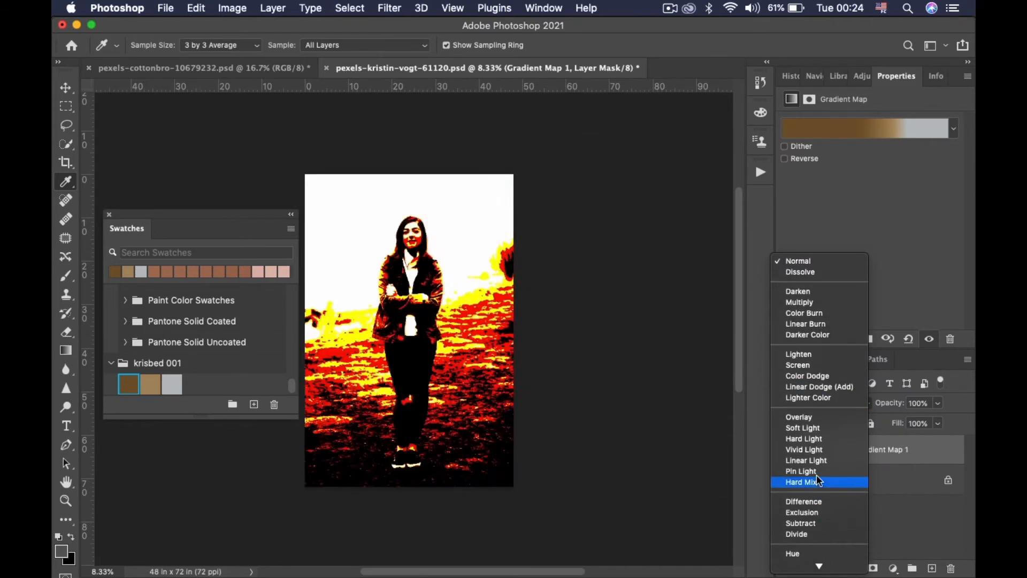
left_click(818, 428)
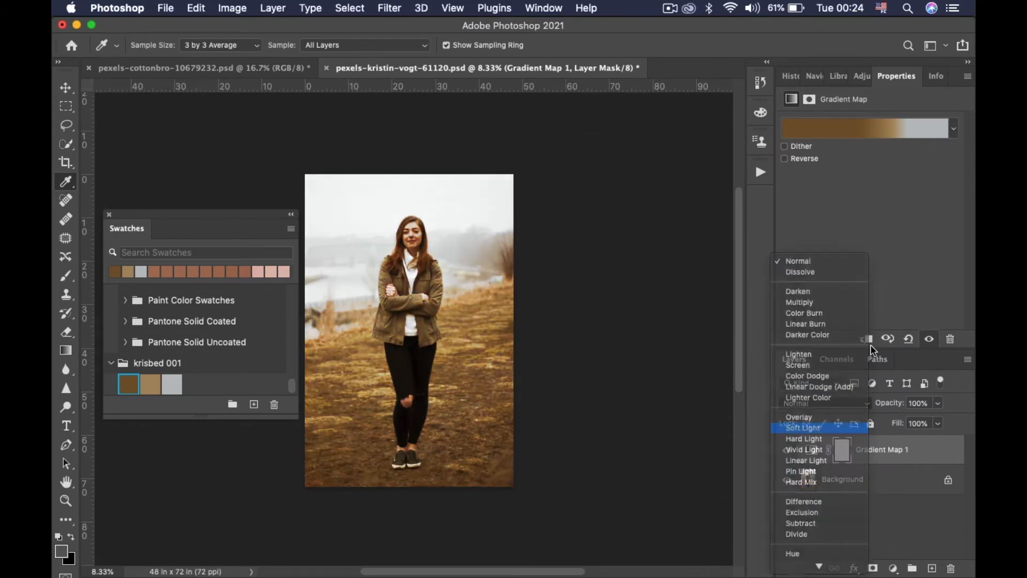
left_click(787, 452)
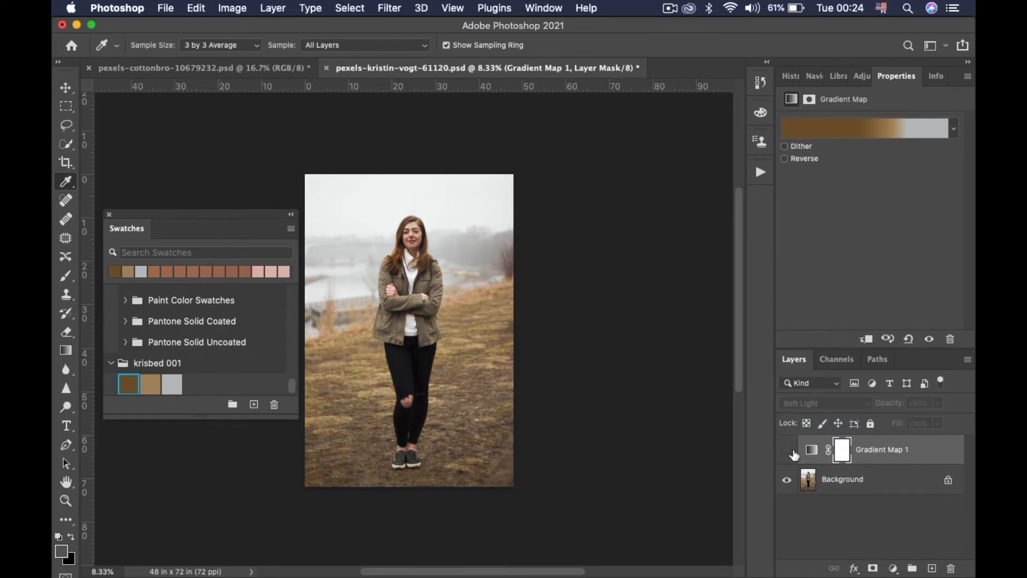
left_click(788, 452)
left_click(787, 452)
left_click(787, 452)
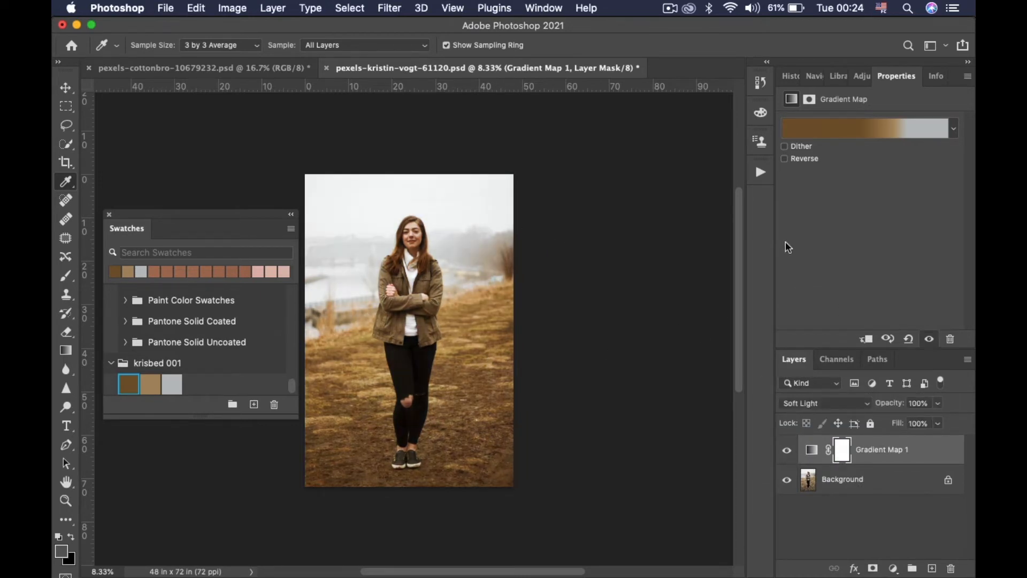
Lower the gradient map layer's opacity to 46% and compare the portrait with the effect off and on
left_click(938, 404)
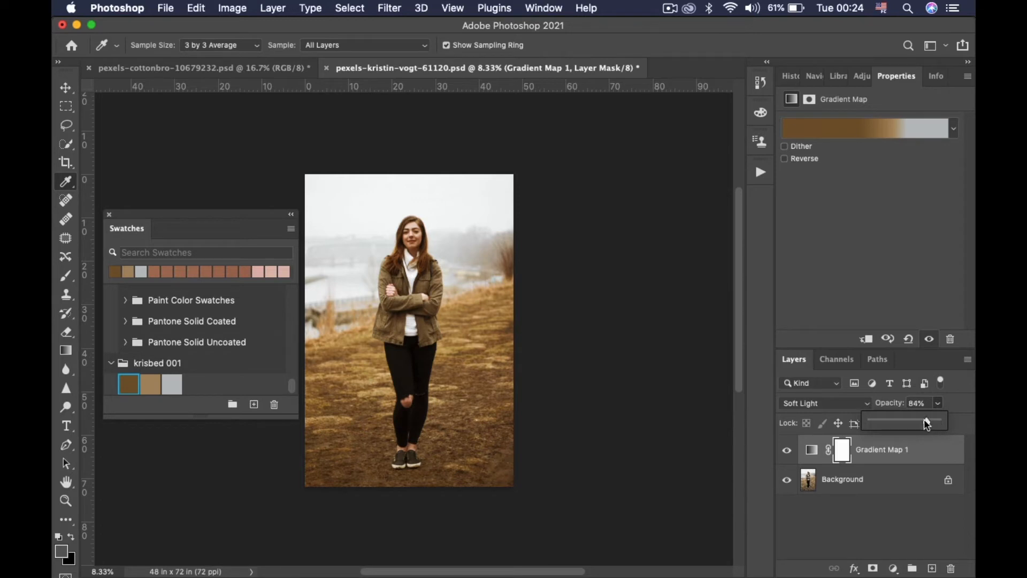
left_click_drag(896, 426, 896, 426)
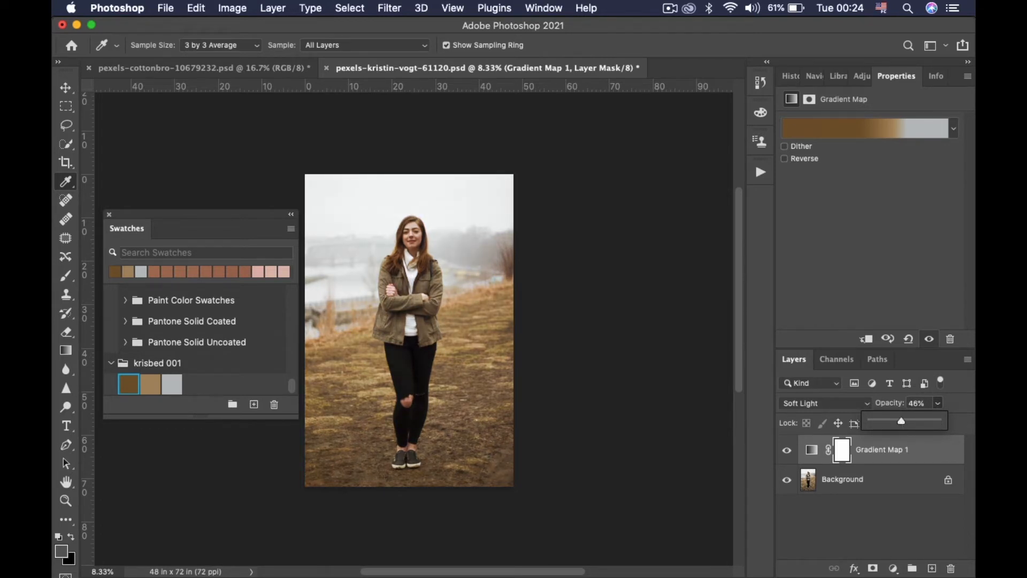
left_click(791, 461)
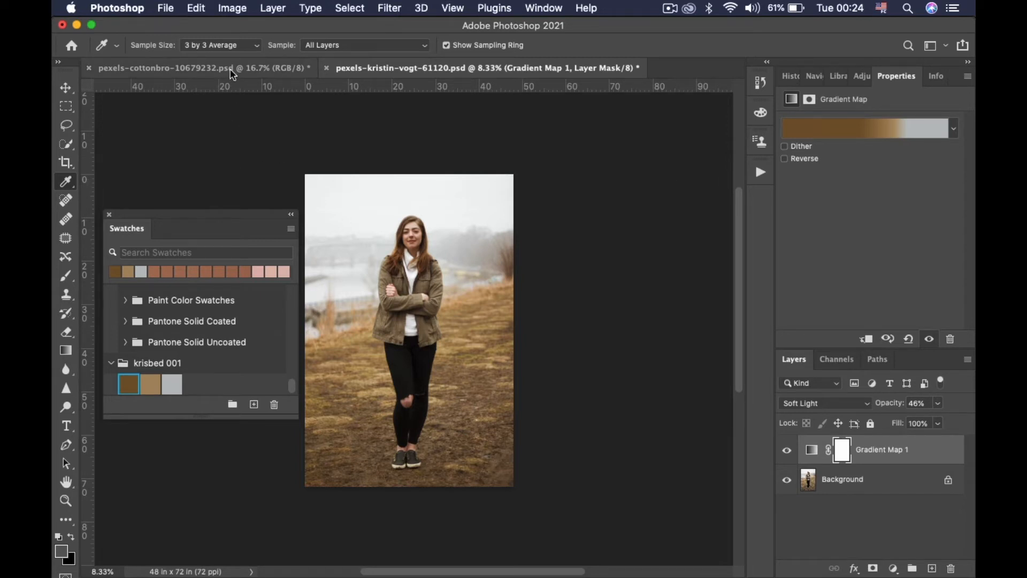
Switch to the reference field photo document and dock the floating swatches out of the way as an icon
left_click(214, 68)
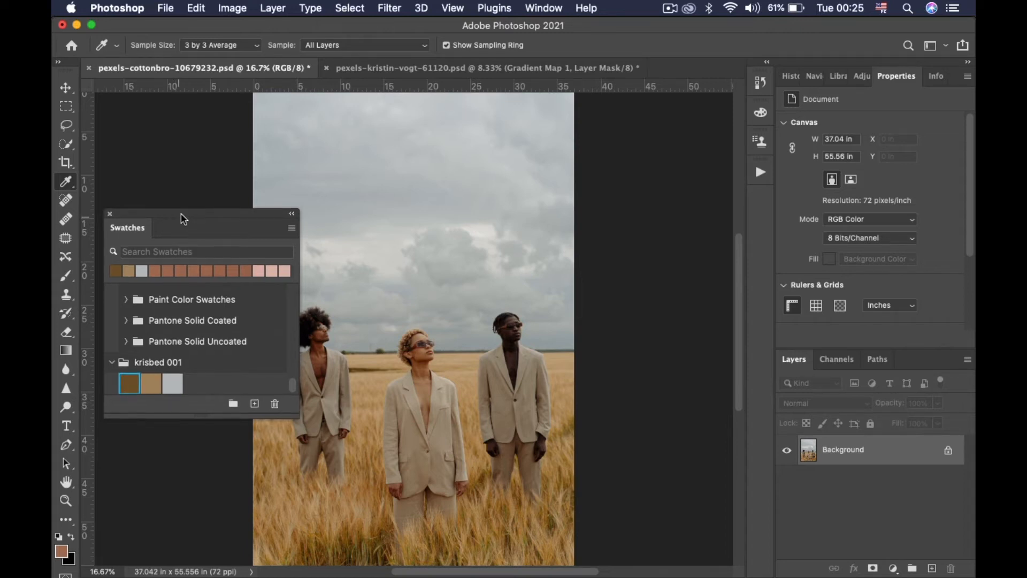
left_click_drag(118, 222, 759, 202)
left_click(690, 184)
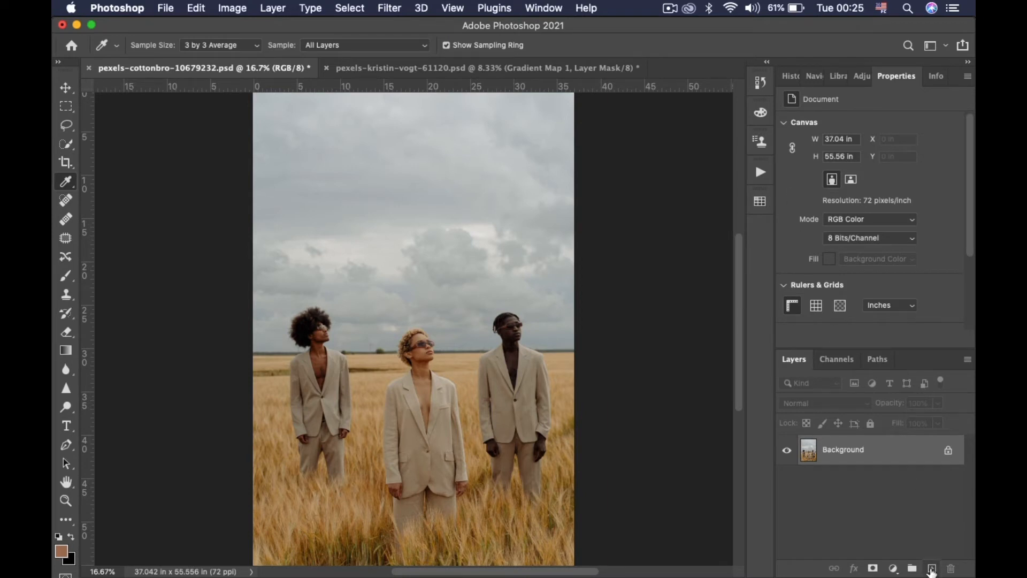
Add a new layer above the reference photo's background and choose the 200 px Hard Round brush at 100% hardness
left_click(931, 568)
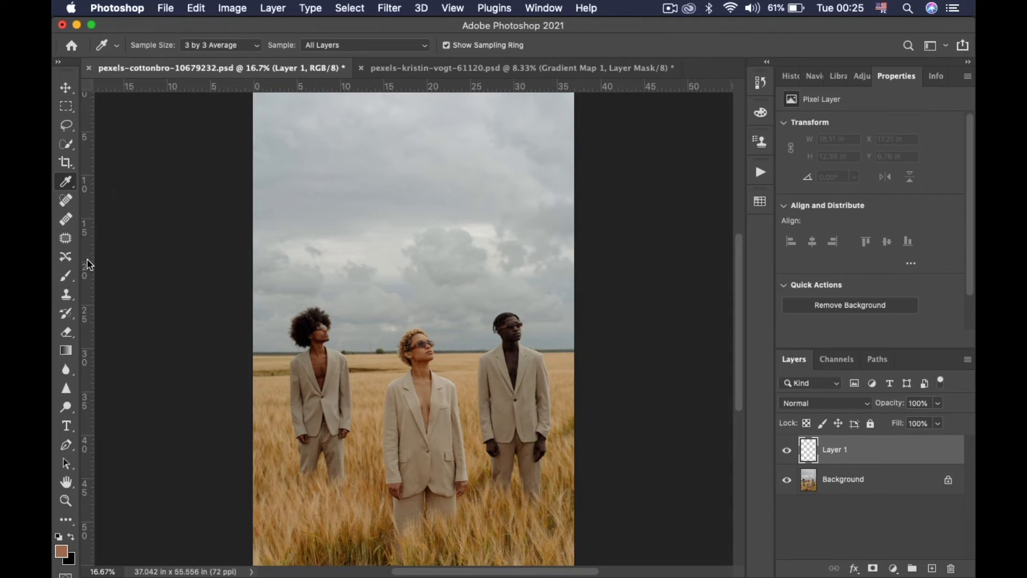
left_click(67, 278)
left_click(156, 45)
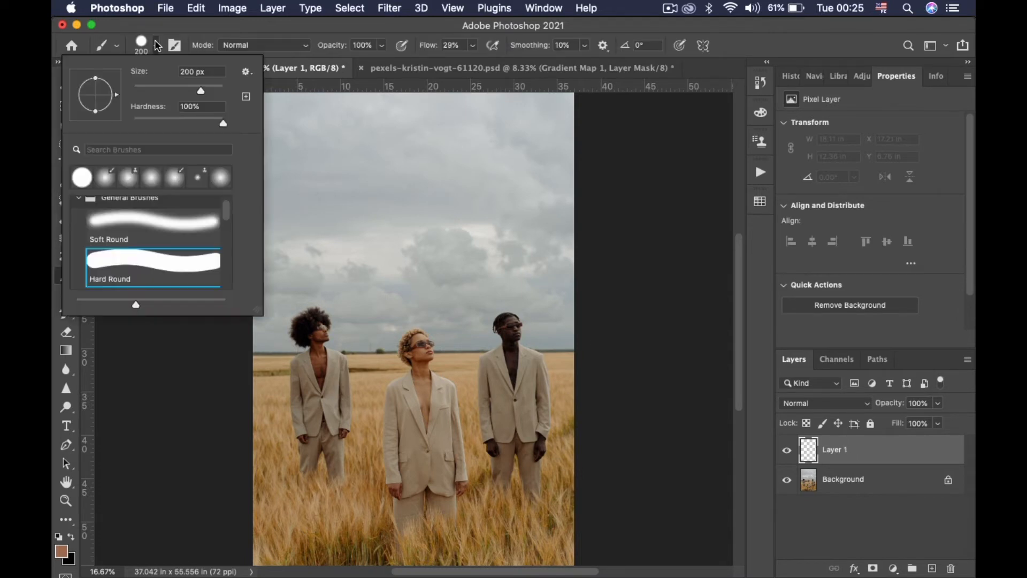
left_click(133, 262)
left_click(141, 44)
Sample the light cloud highlight and paint a swatch stroke about 15.8 in wide in the sky's upper right area
left_click(67, 182)
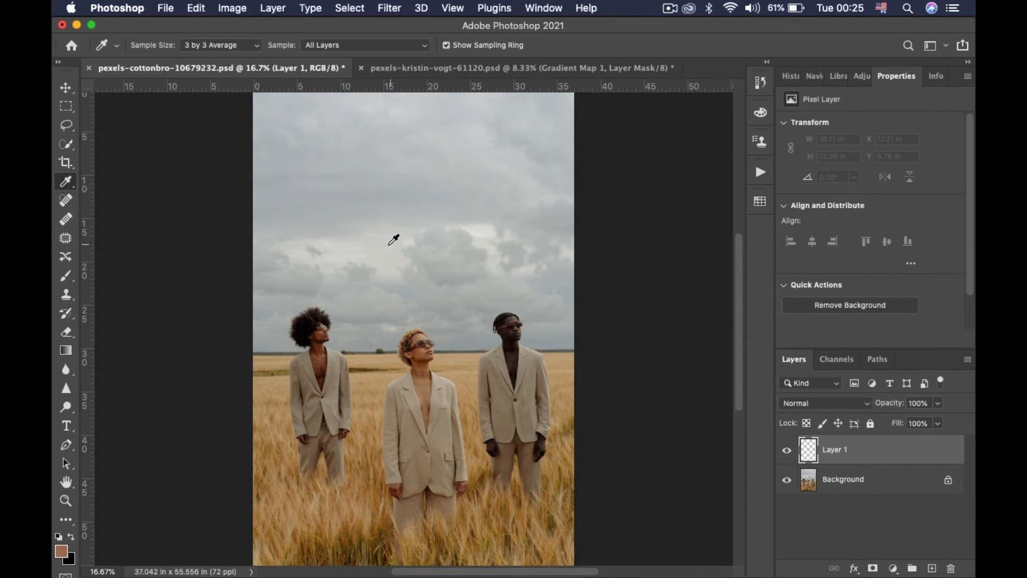
left_click(476, 229)
left_click(66, 276)
mouse_move(509, 173)
left_mouse_down()
mouse_move(560, 156)
mouse_move(460, 166)
mouse_move(558, 170)
left_mouse_up()
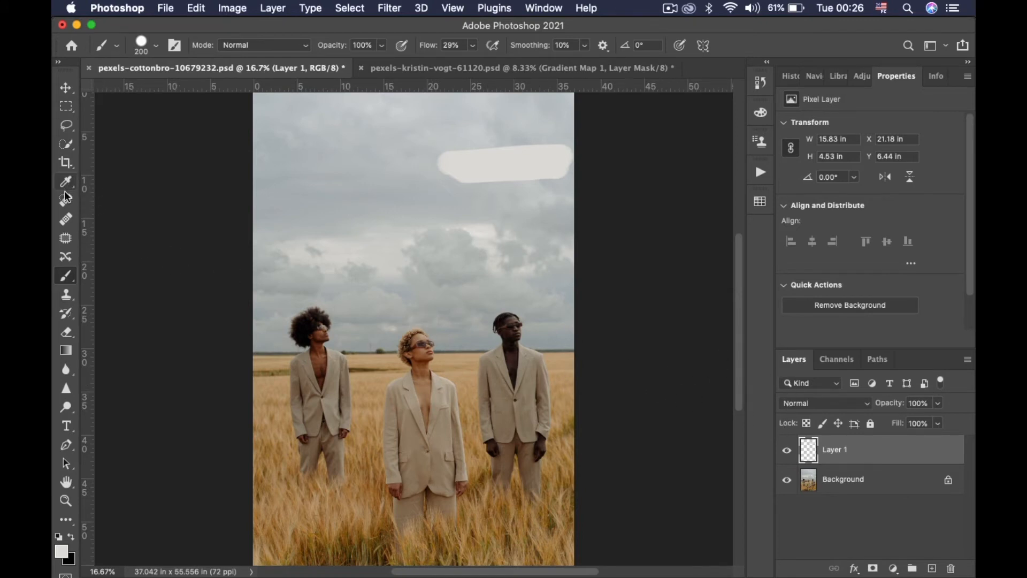
Sample the near-black shadow tone below the face of the rightmost figure and paint a stroke under the light one
key("i")
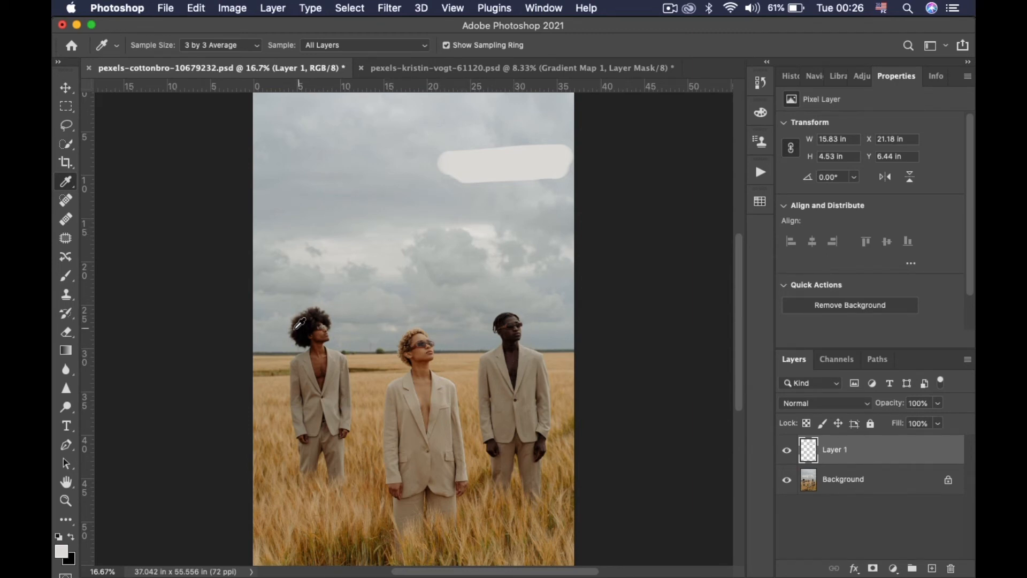
left_click(513, 342)
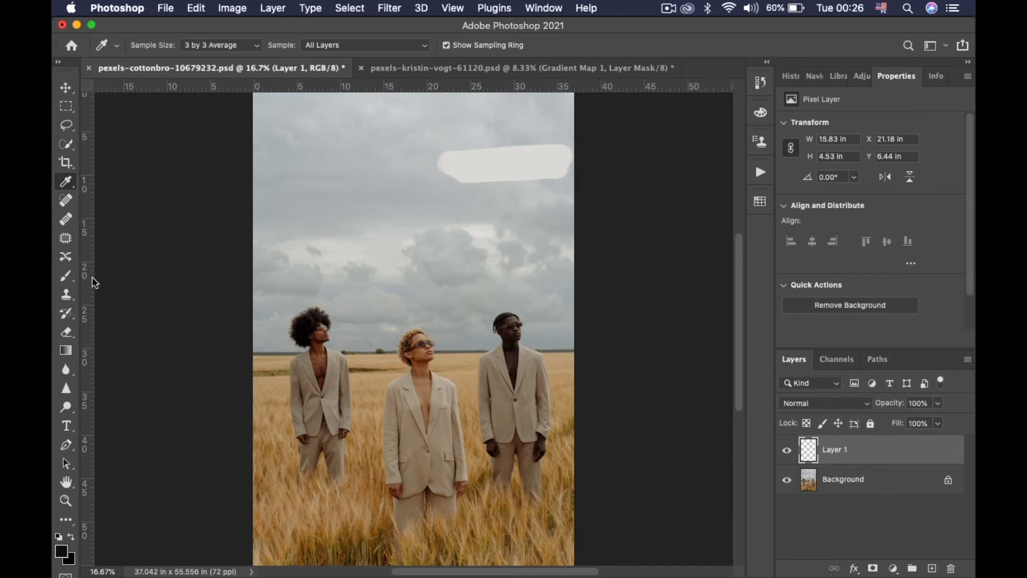
key("b")
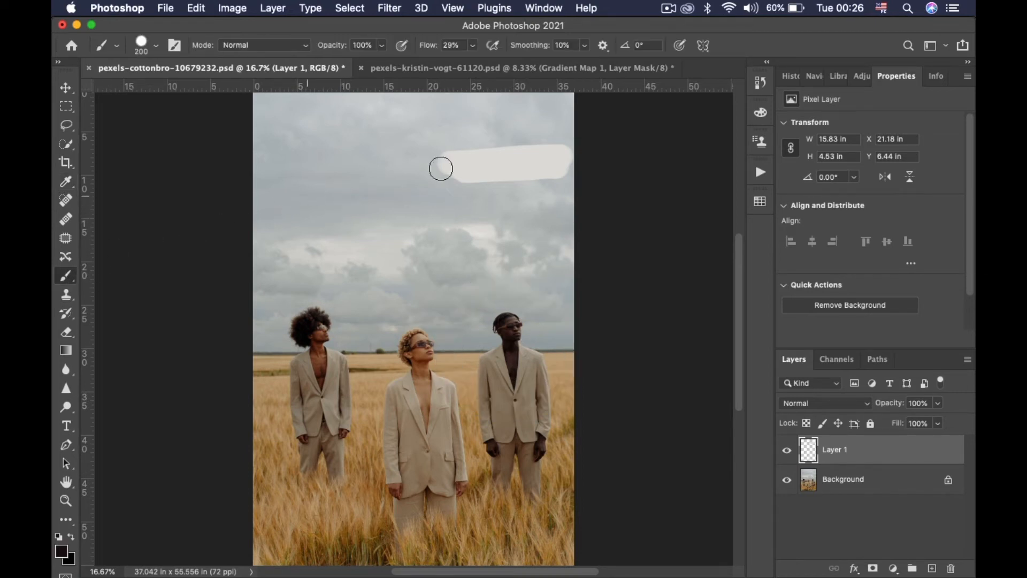
mouse_move(452, 199)
left_mouse_down()
mouse_move(564, 190)
mouse_move(447, 206)
mouse_move(553, 196)
mouse_move(456, 215)
left_mouse_up()
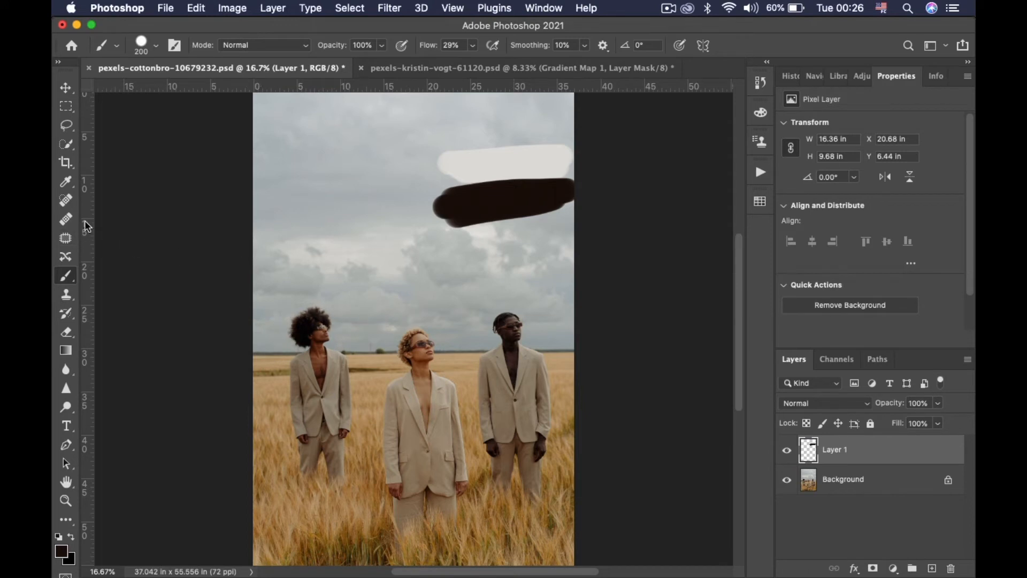
Sample the brown skin tone on the middle figure's chest and paint a stroke below the dark one
key("i")
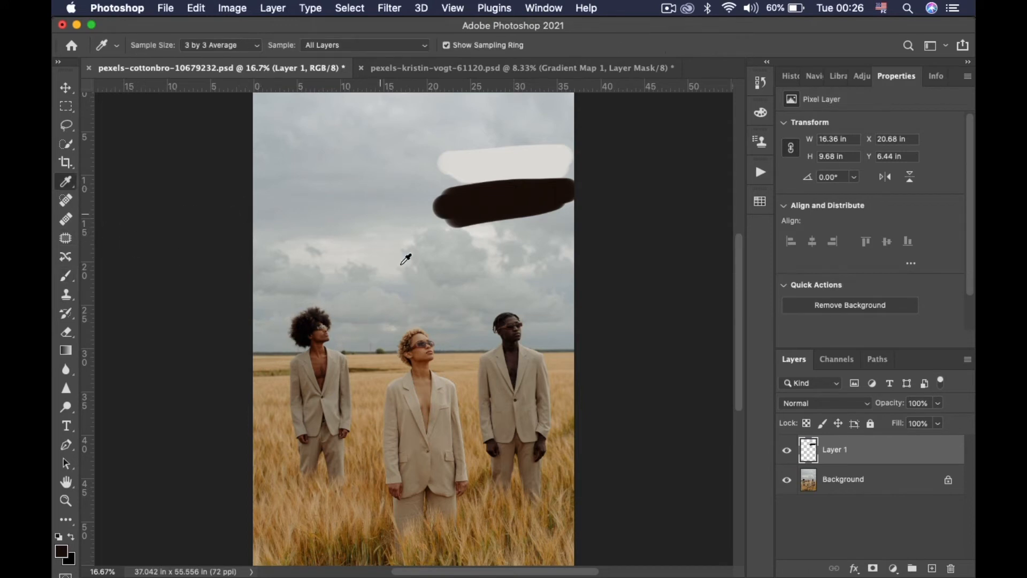
left_click(427, 386)
key("b")
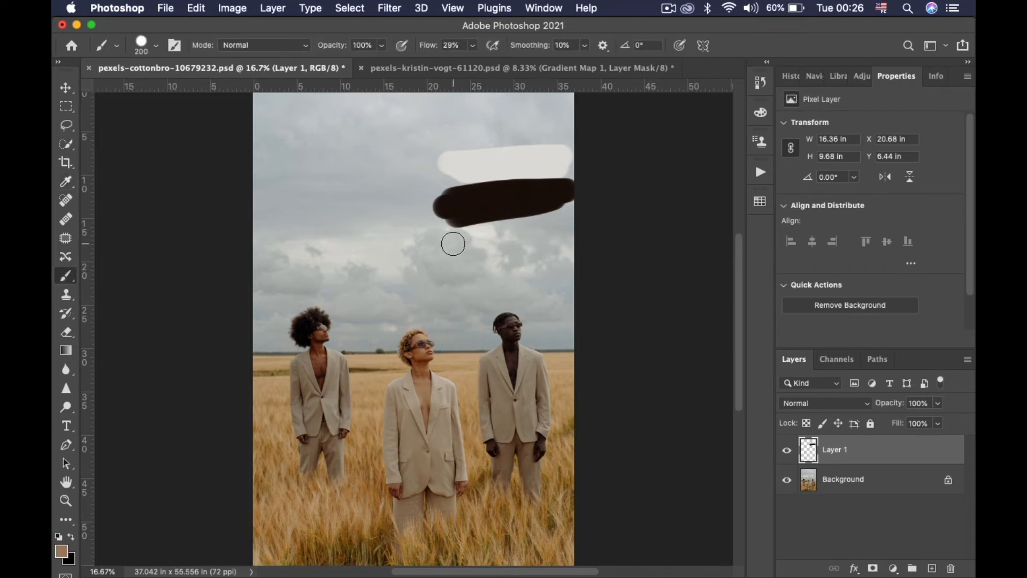
mouse_move(452, 243)
left_mouse_down()
mouse_move(556, 227)
mouse_move(463, 249)
mouse_move(557, 224)
mouse_move(467, 242)
left_mouse_up()
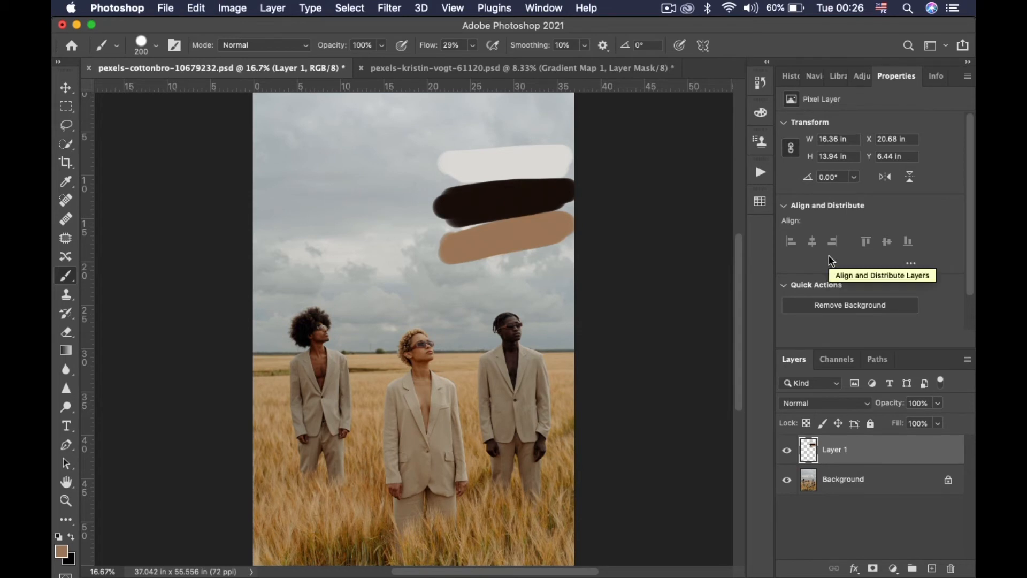
Paste the three-swatch layer into the portrait document and move it onto the grass beside the woman's feet, at about X 30 in, Y 53.3 in
left_click(477, 69)
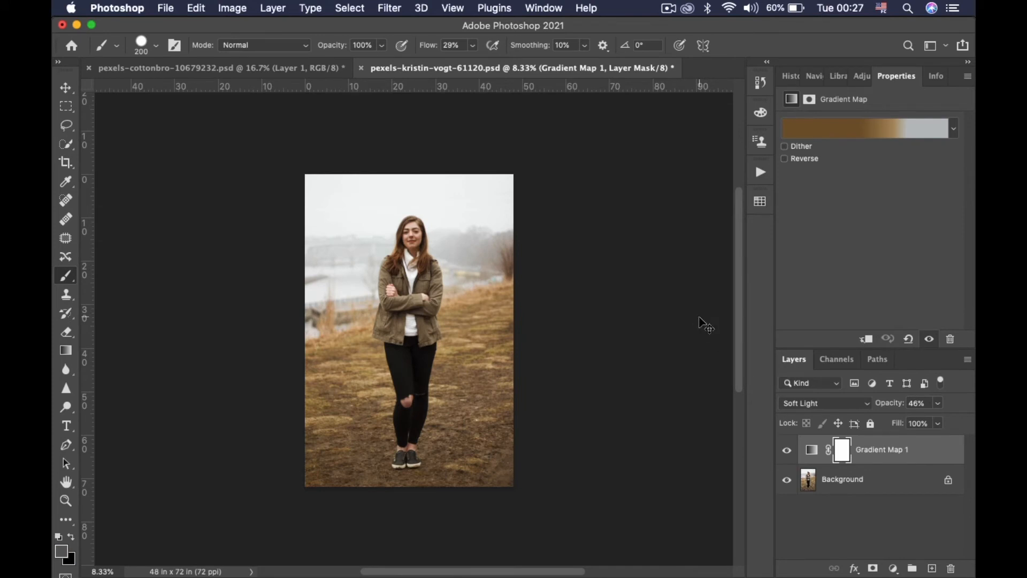
key("super+v")
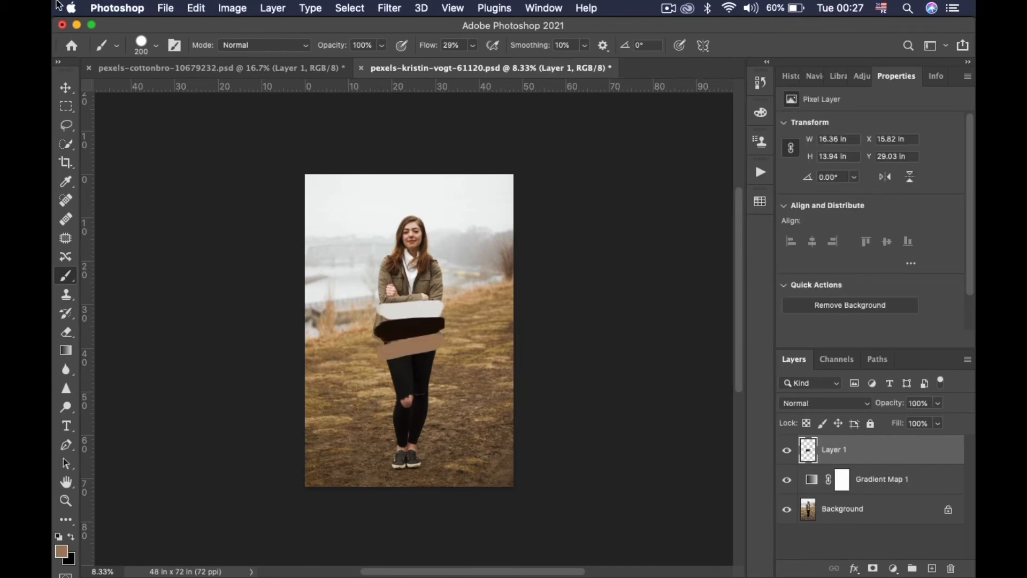
left_click(71, 86)
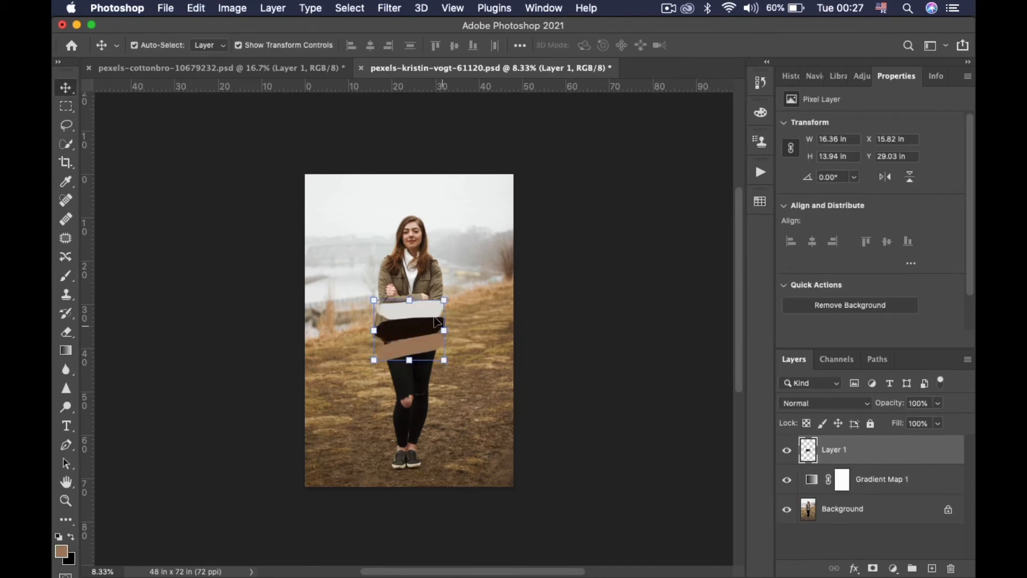
left_click_drag(436, 321, 497, 427)
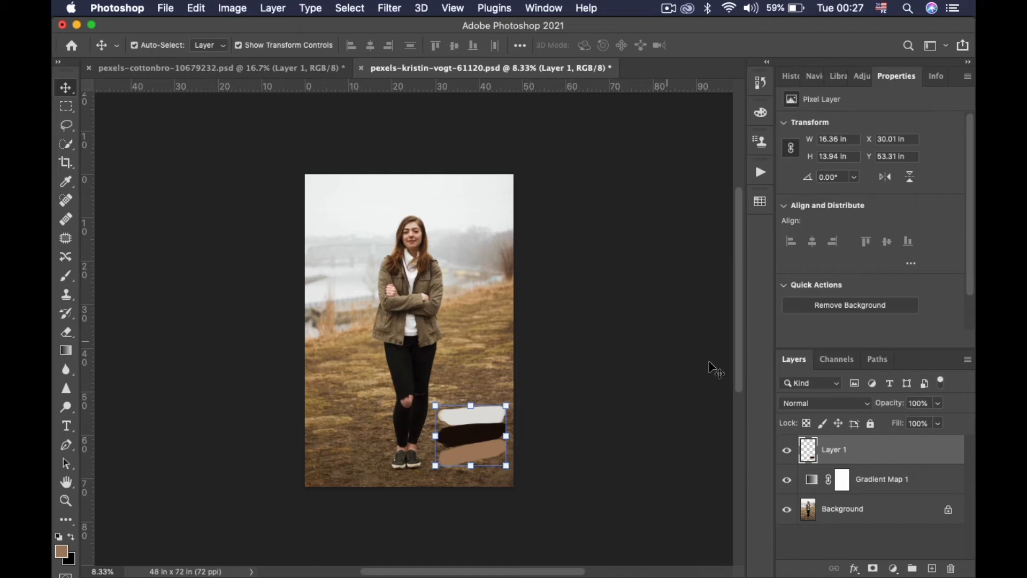
Add a Curves adjustment layer above the gradient map and make its adjustment active instead of its mask
left_click(879, 484)
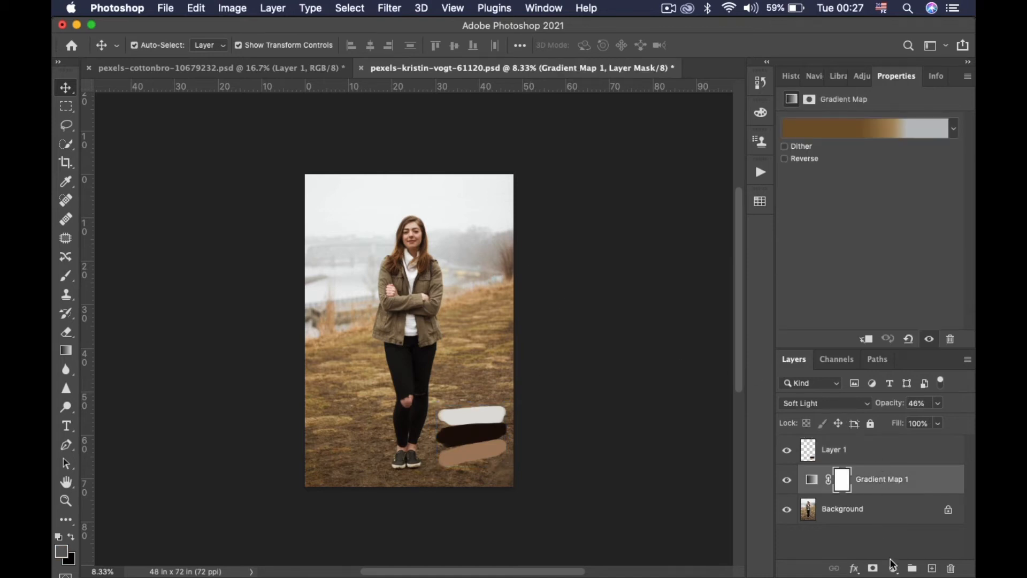
left_click(893, 568)
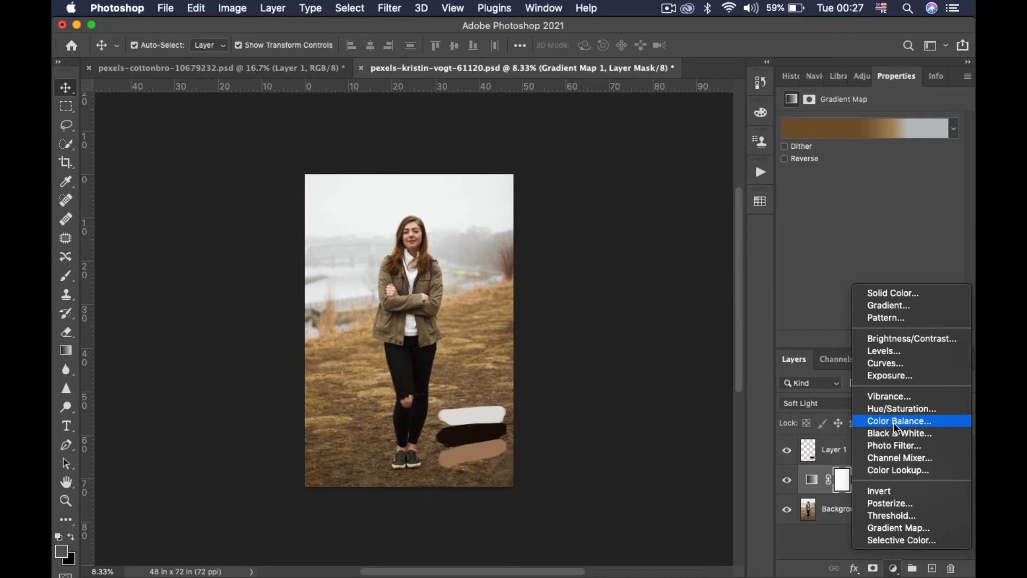
left_click(889, 362)
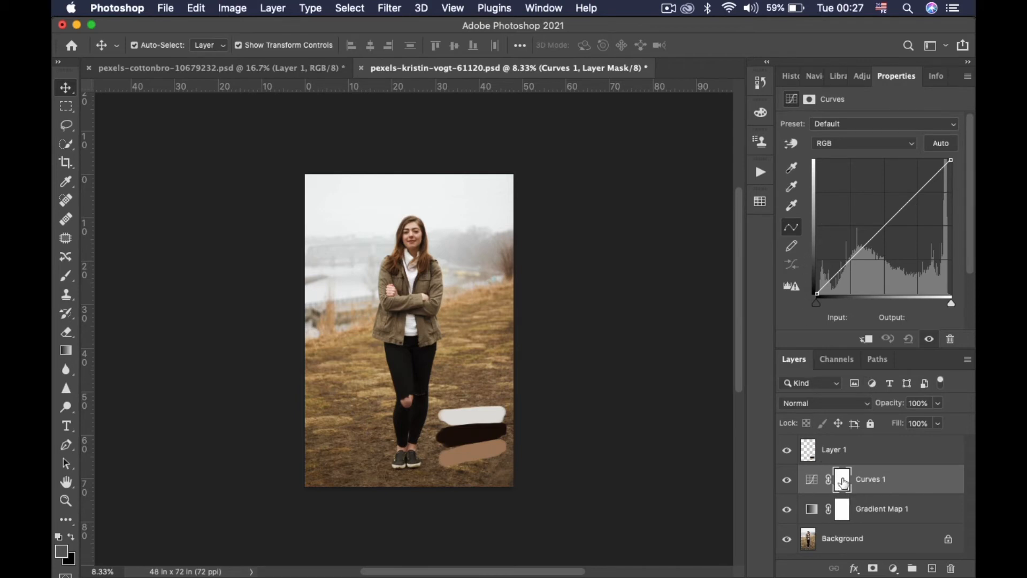
left_click(811, 481)
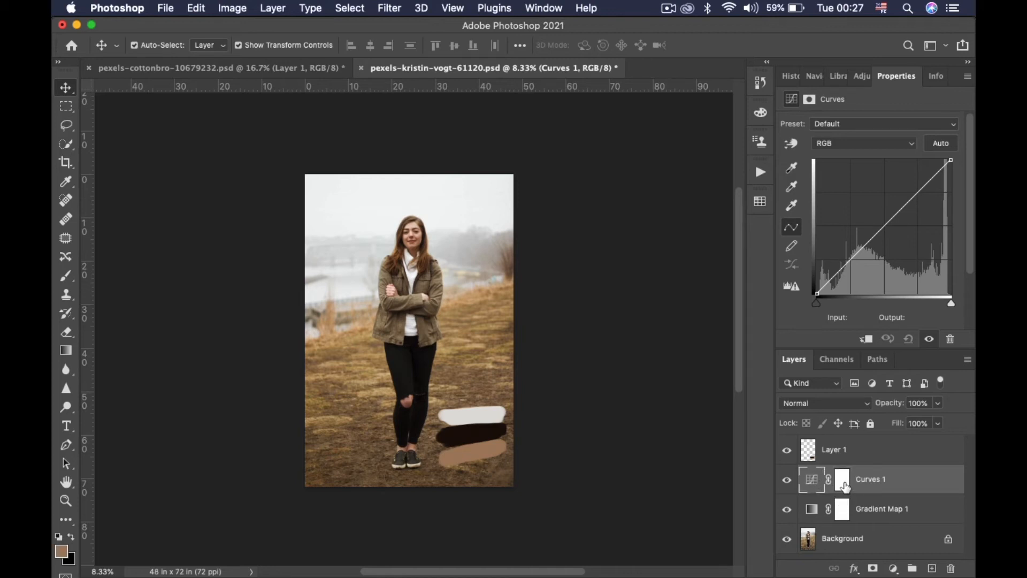
left_click(843, 485)
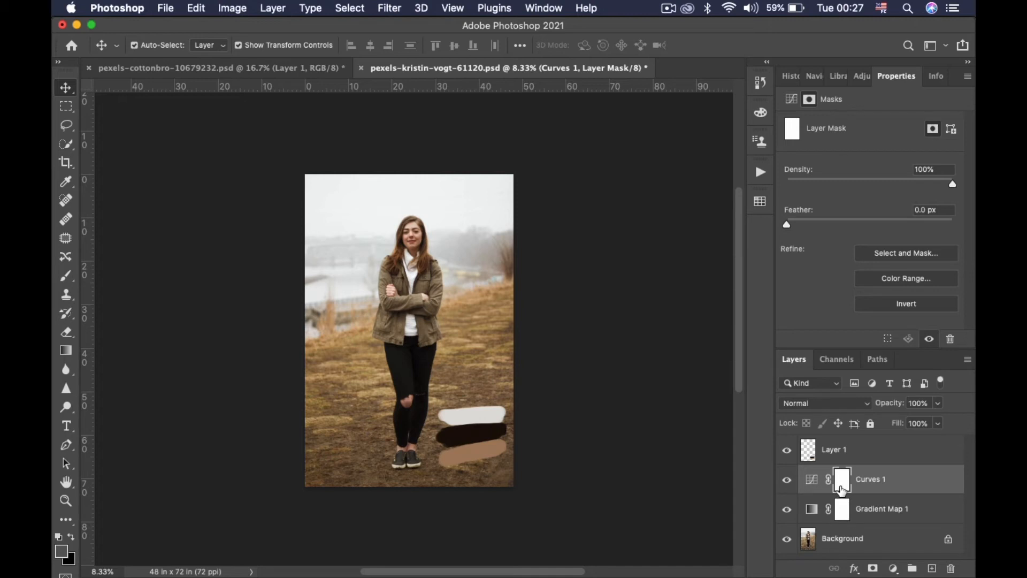
left_click(811, 482)
left_click(842, 488)
left_click(811, 483)
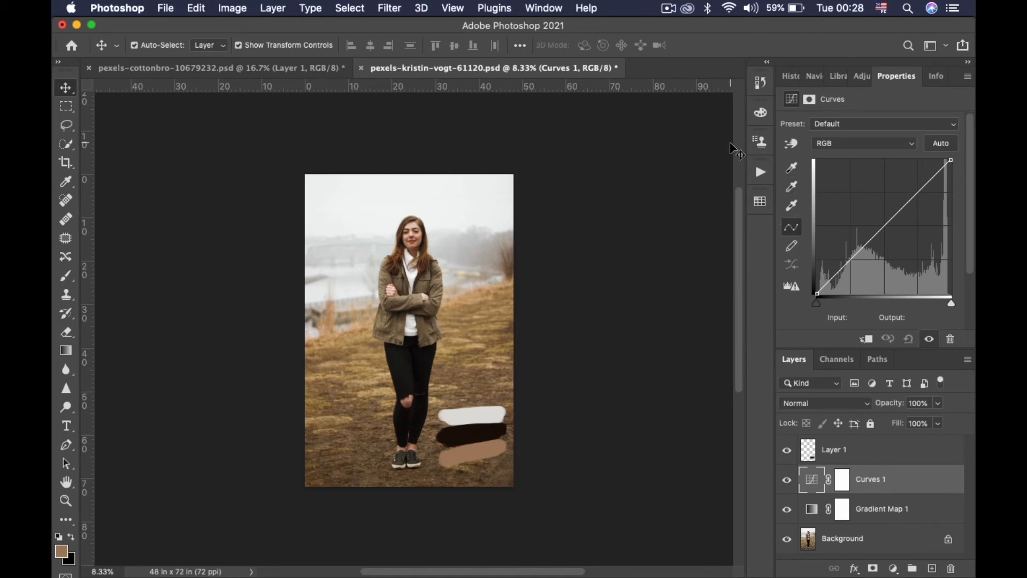
Set the Curves target highlight color to e1e0dc from the light swatch without saving it as default, and sample the sky as white point
double_click(791, 206)
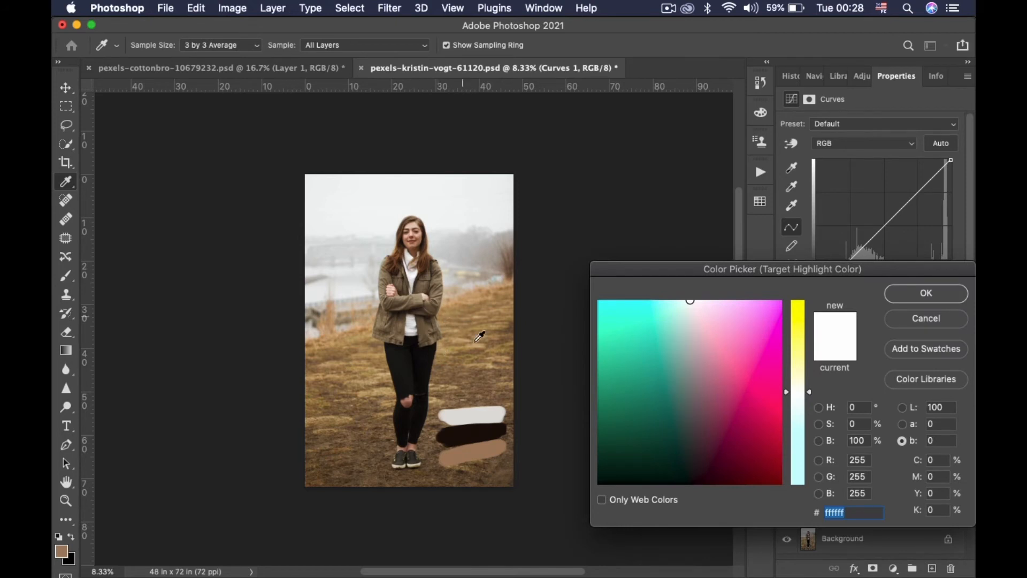
left_click(480, 411)
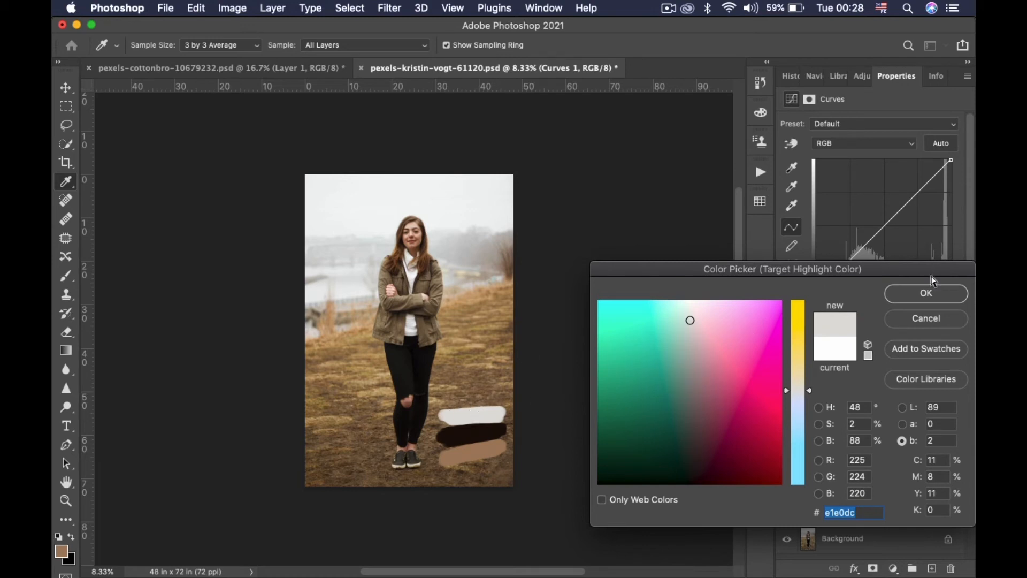
left_click(927, 294)
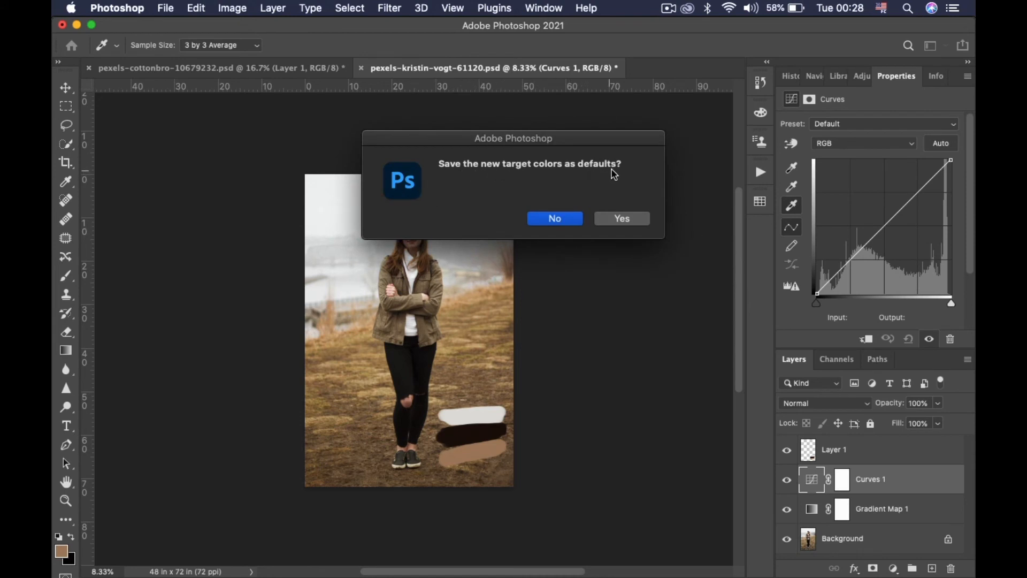
left_click(554, 219)
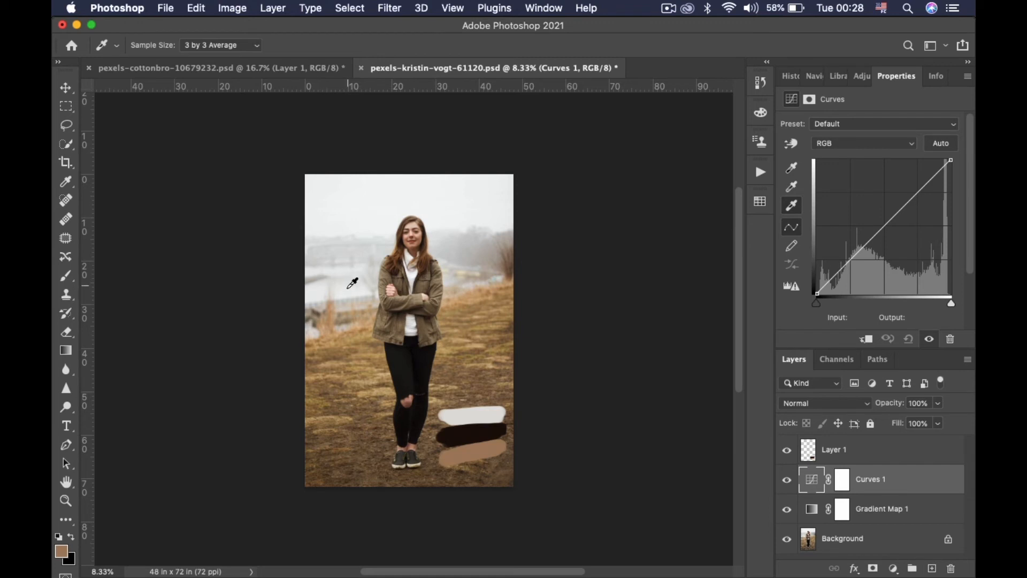
left_click(366, 209)
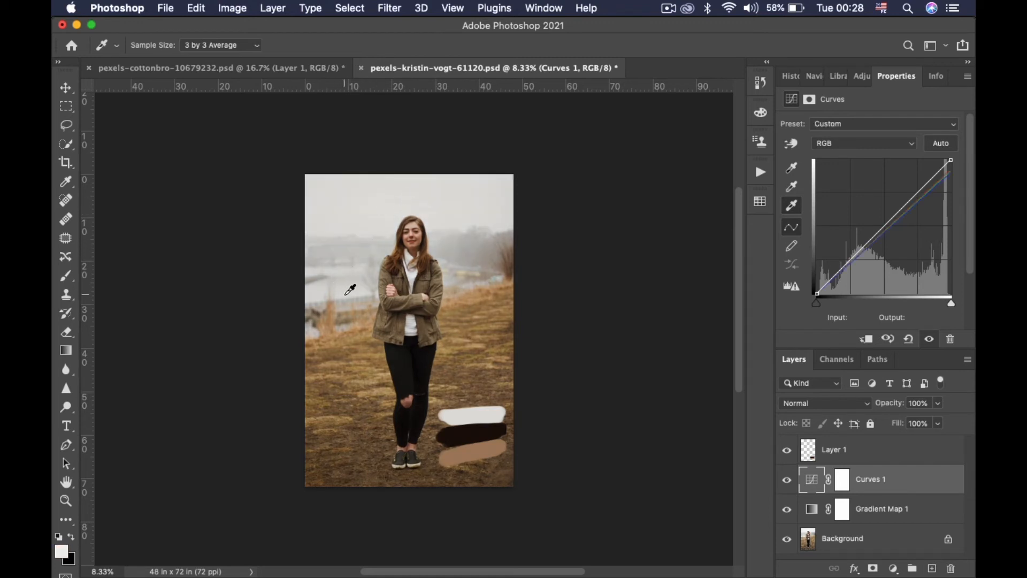
left_click_drag(369, 201, 396, 190)
Set the Curves target shadow color to 190b07 from the dark swatch without saving it as default, and sample the black trousers as black point
left_click(820, 480)
left_click(792, 169)
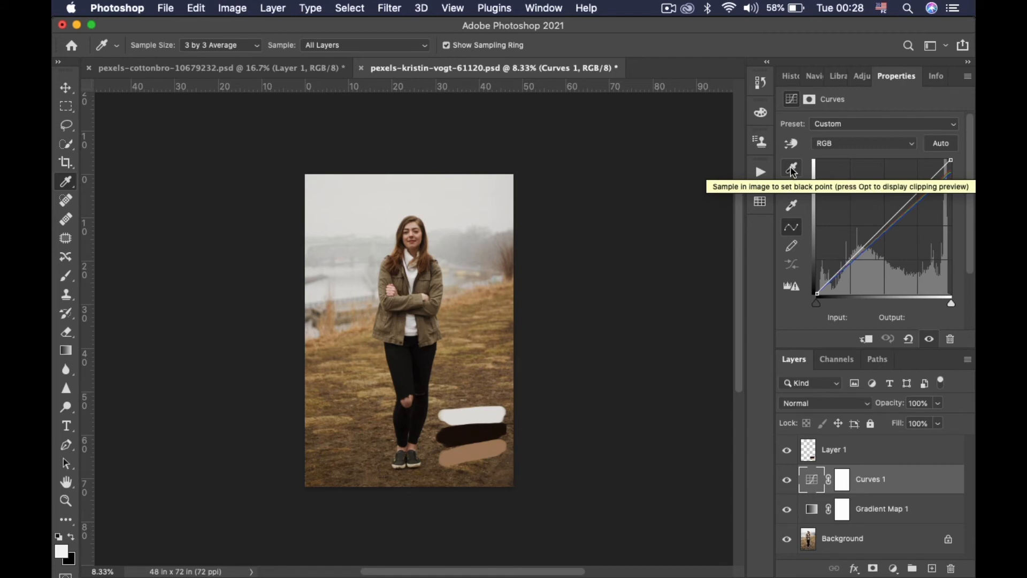
double_click(793, 168)
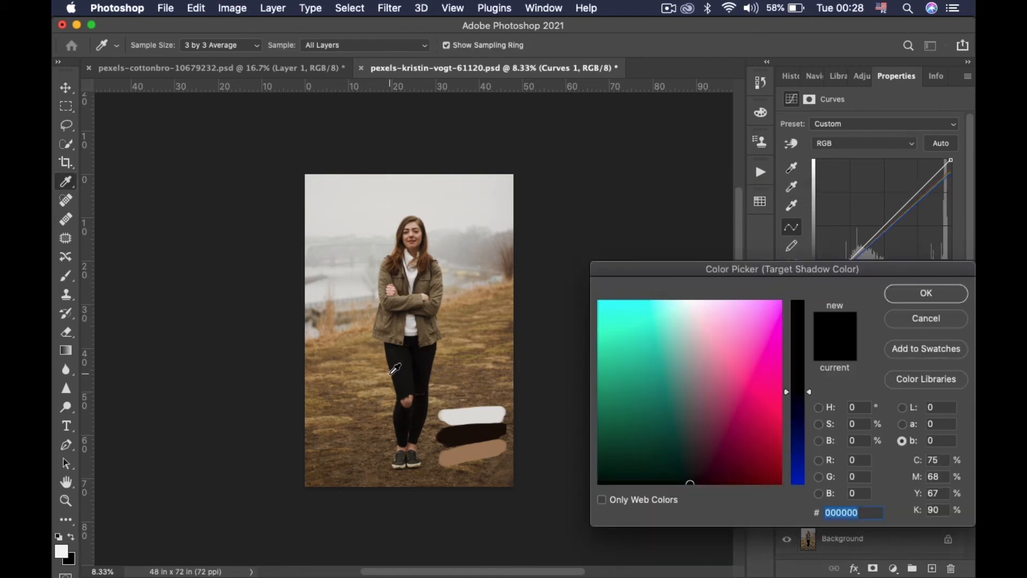
left_click(459, 438)
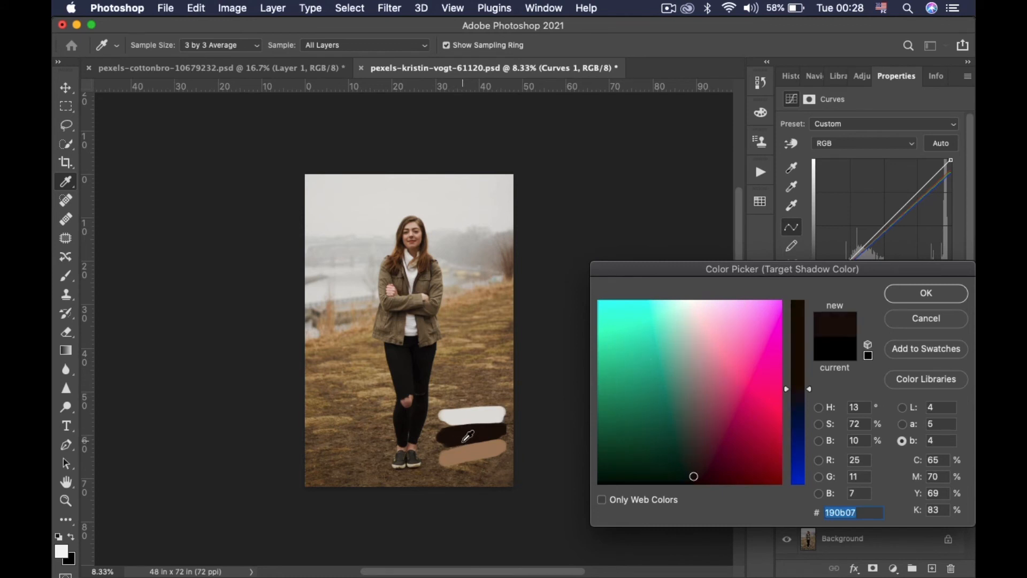
left_click(905, 294)
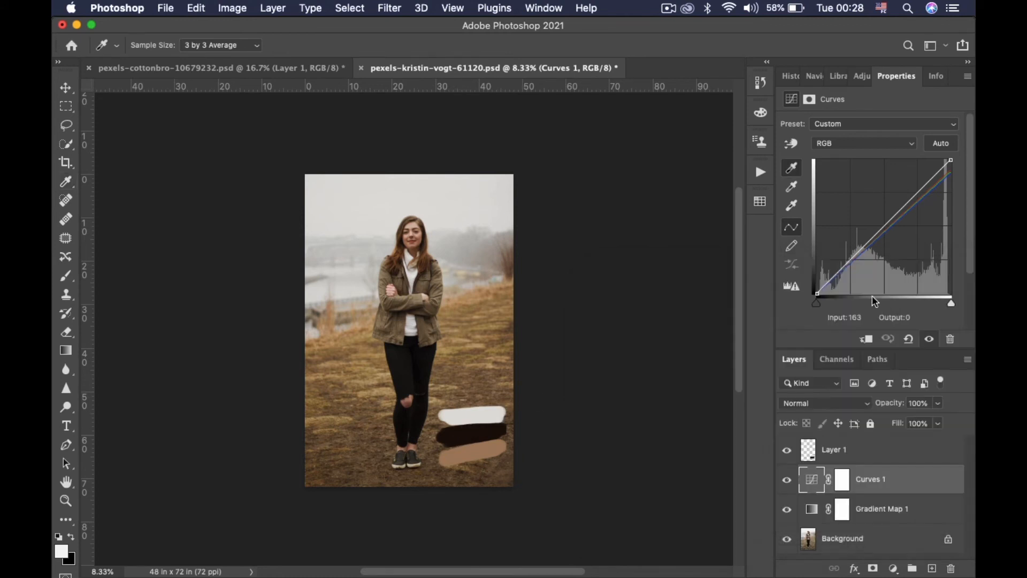
left_click(555, 218)
left_click(412, 357)
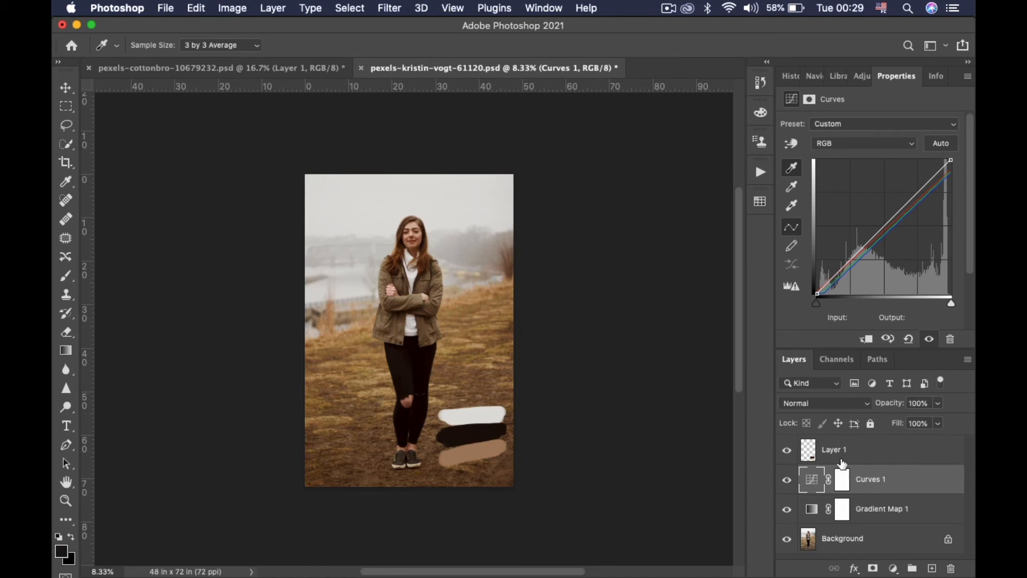
Set the Curves target midtone color to a58160 from the brown swatch without saving it as default
left_click(793, 188)
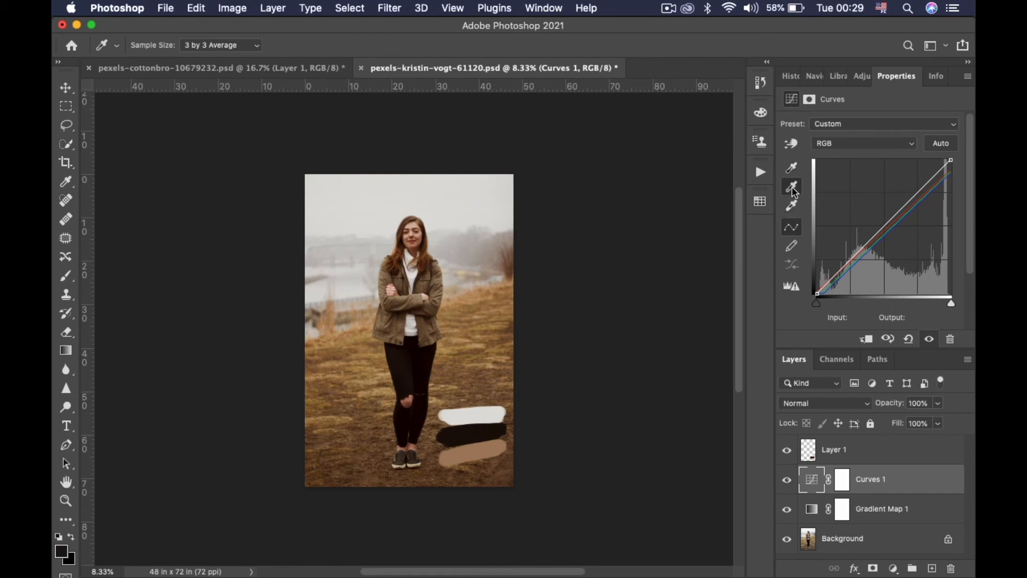
double_click(792, 188)
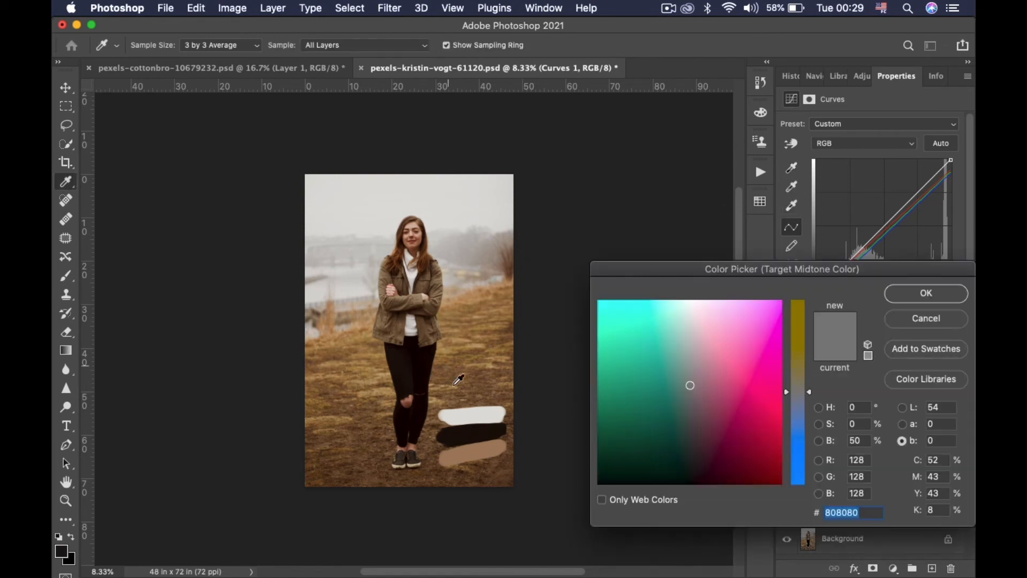
left_click(474, 449)
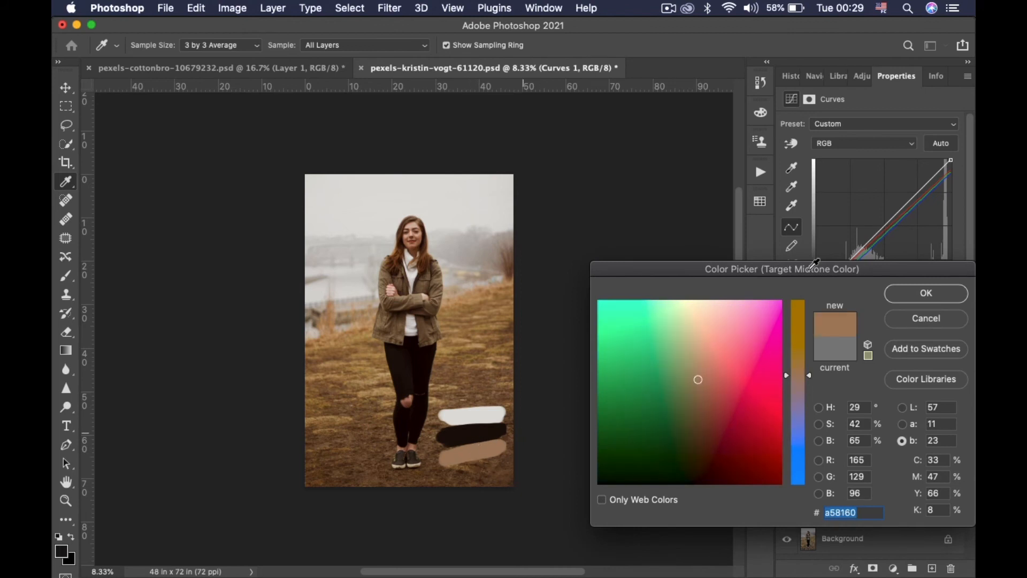
left_click(916, 291)
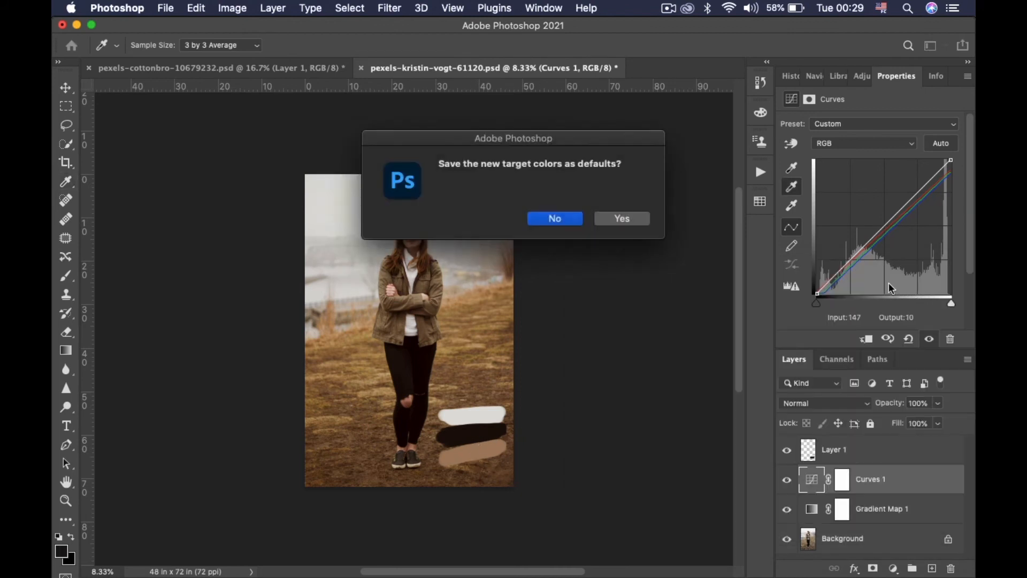
left_click(555, 219)
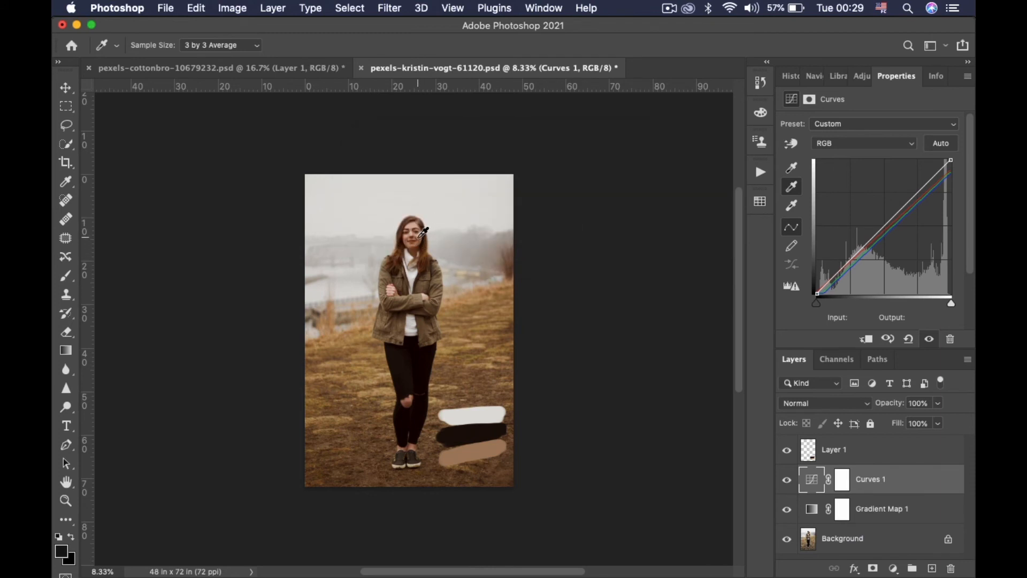
Sample the skin on the woman's cheek as the Curves gray point
key("super+plus")
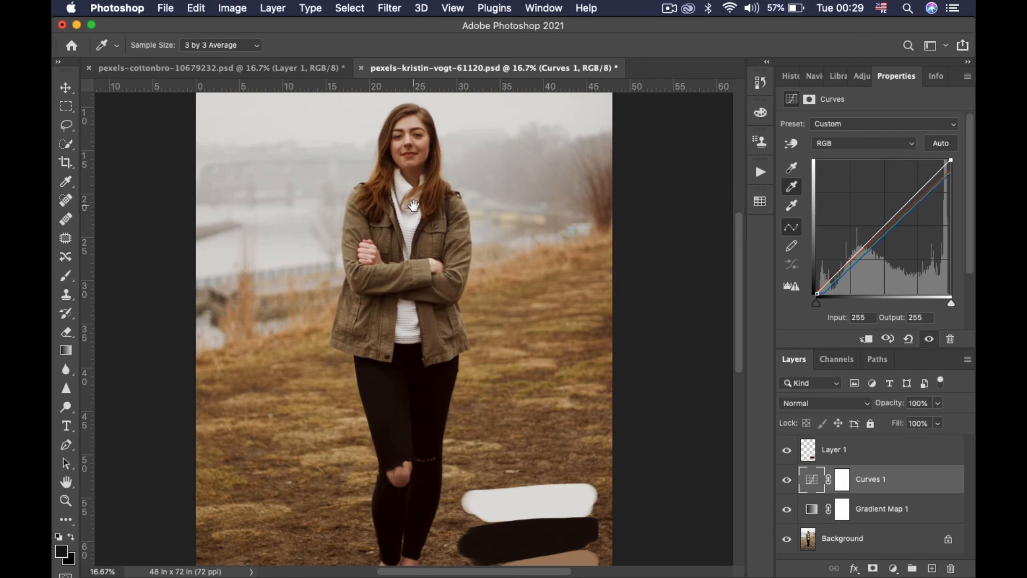
key("super+plus")
key("super+plus")
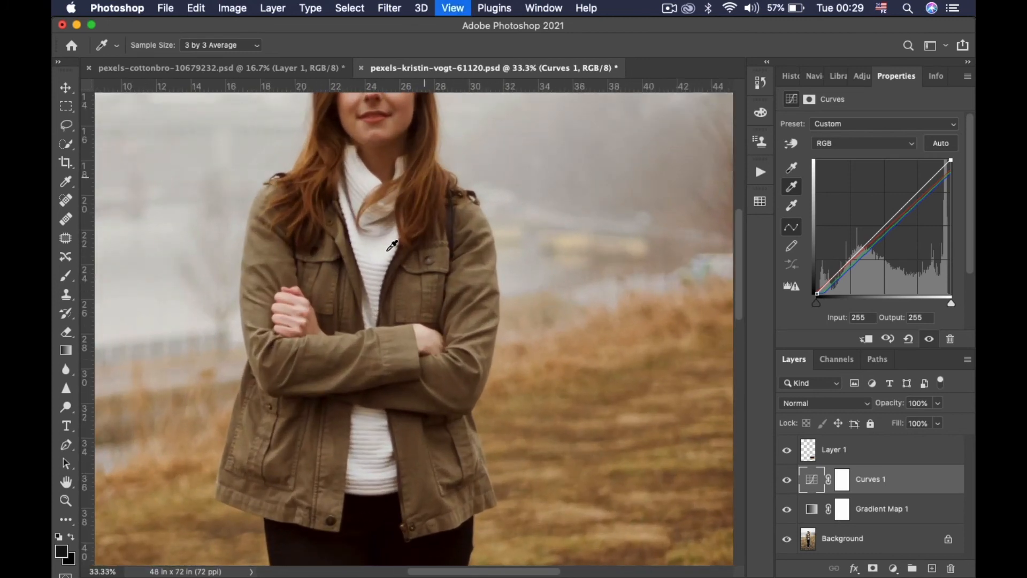
scroll(371, 236, "up", 3)
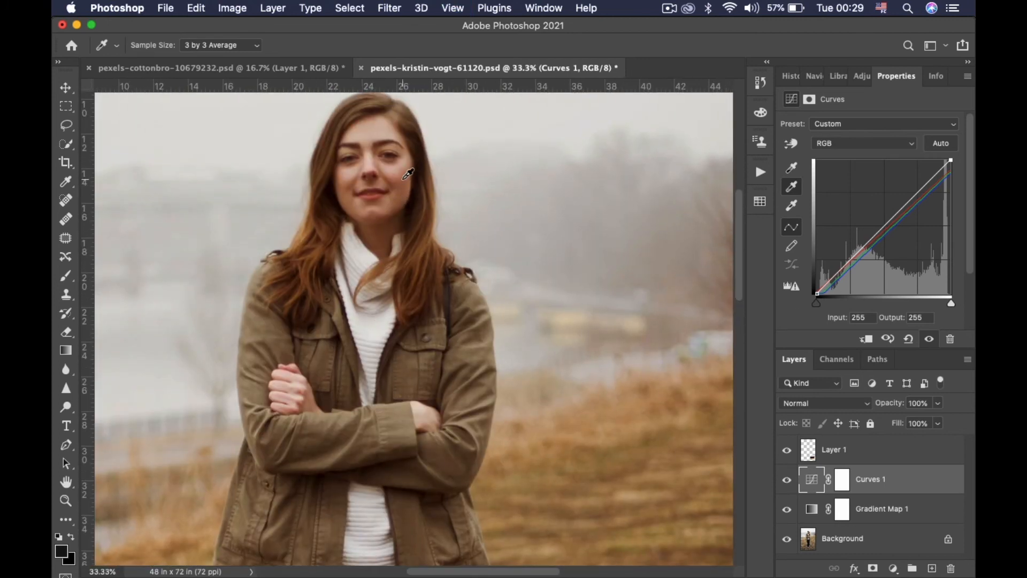
left_click(406, 177)
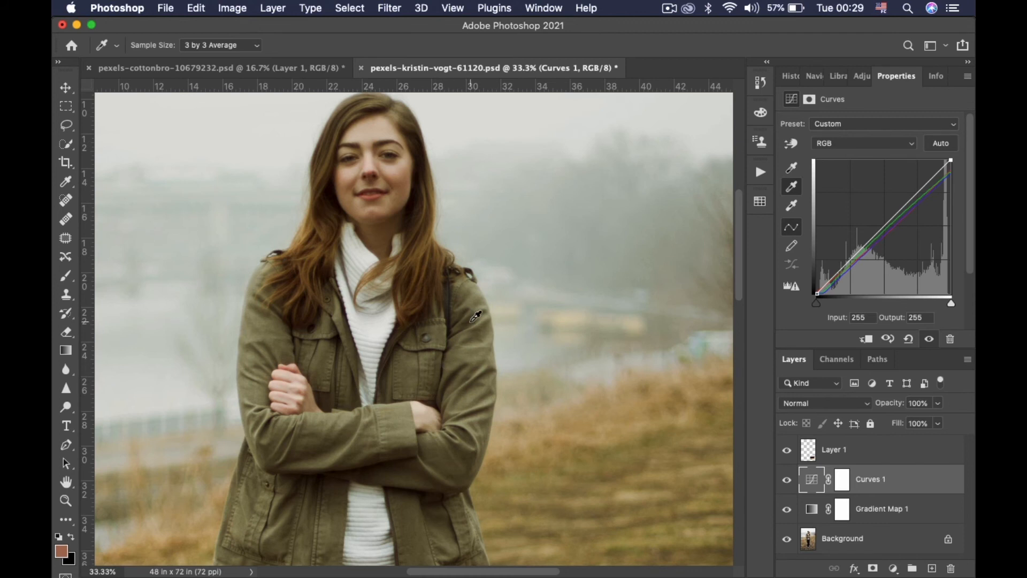
Change the Curves layer's blend mode to Soft Light
key("super+minus")
key("super+minus")
key("super+minus")
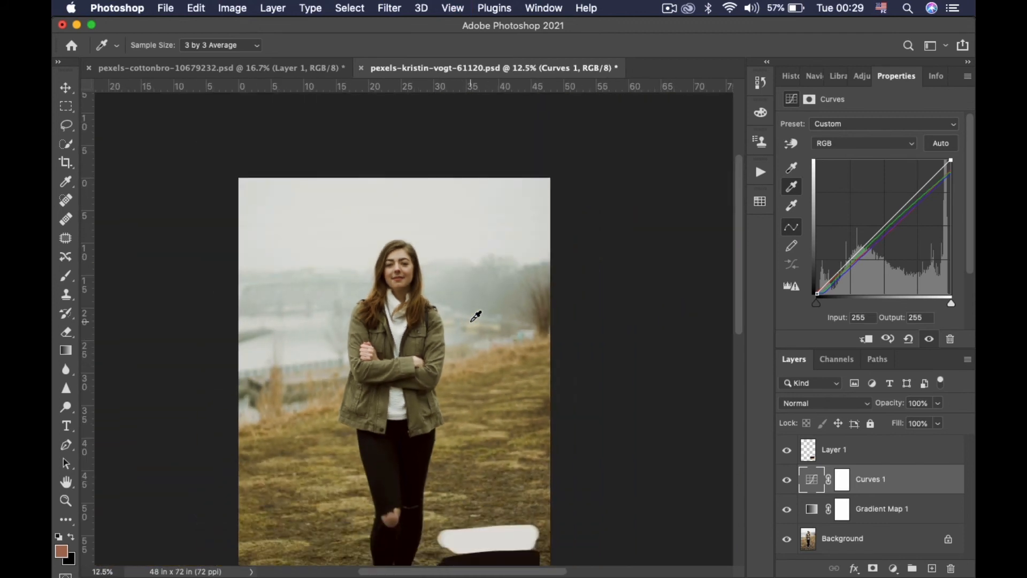
left_click(818, 407)
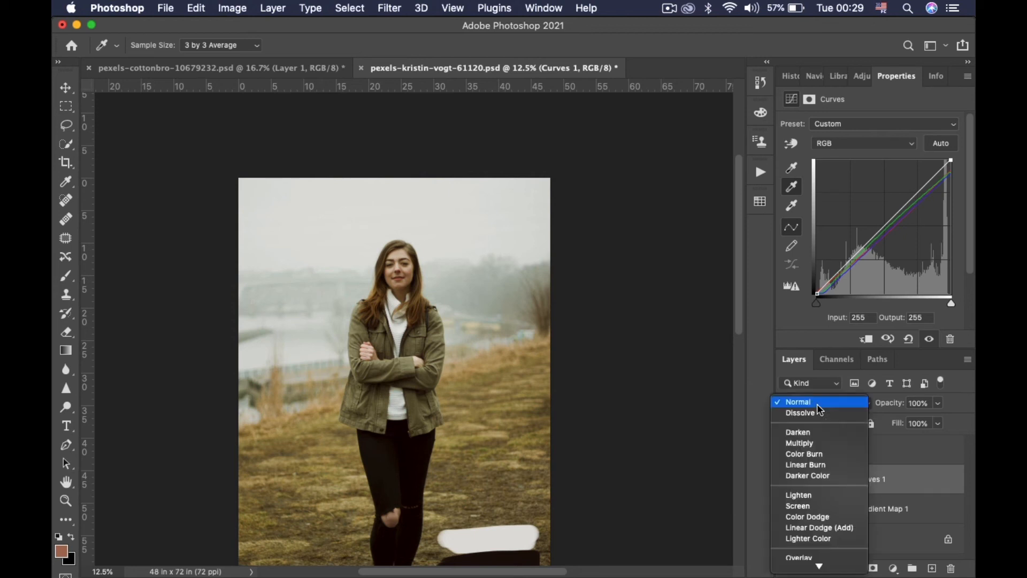
left_click(818, 410)
left_click(818, 412)
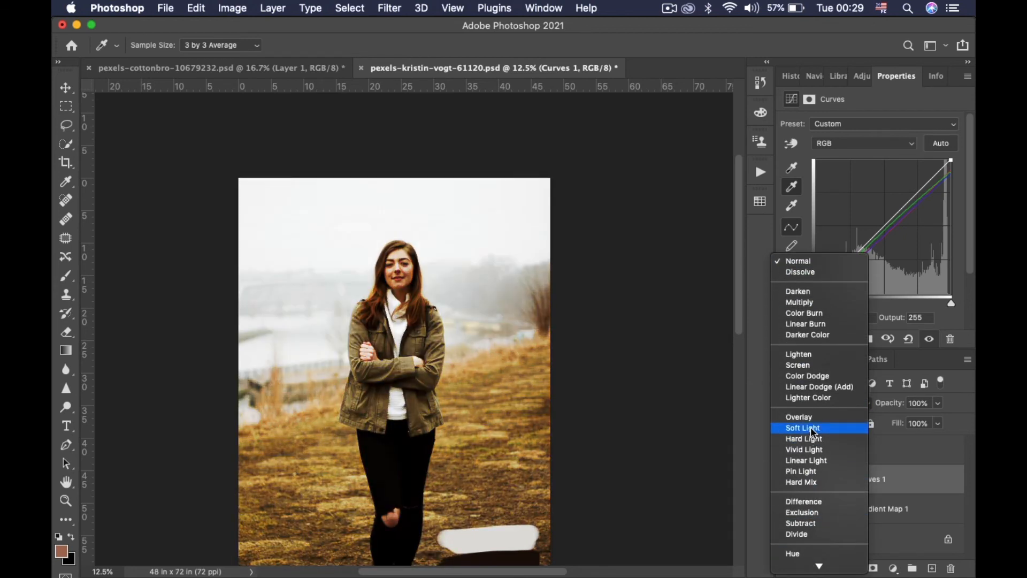
left_click(813, 428)
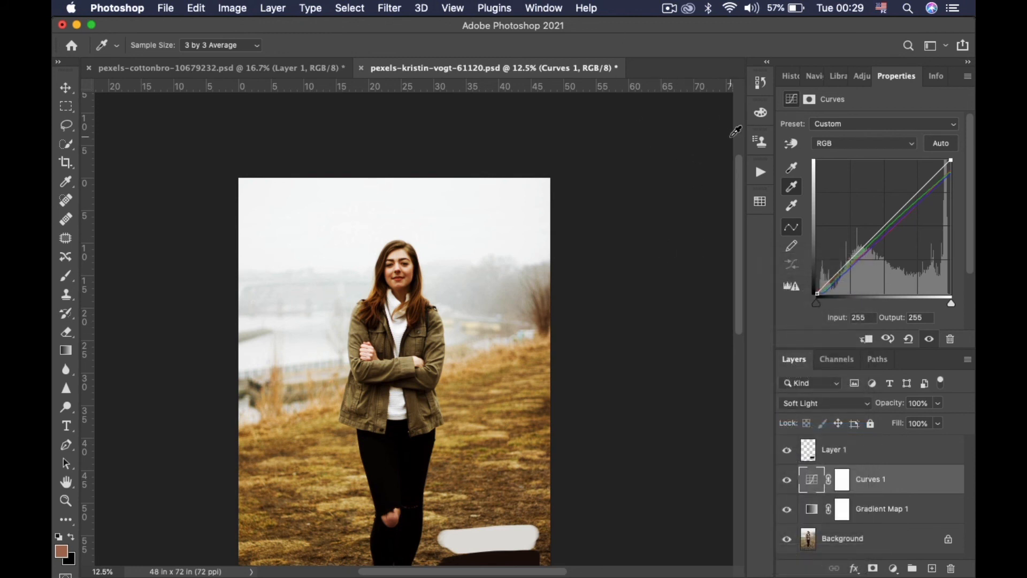
Lower the Curves layer's opacity to 41%
left_click_drag(458, 409, 459, 329)
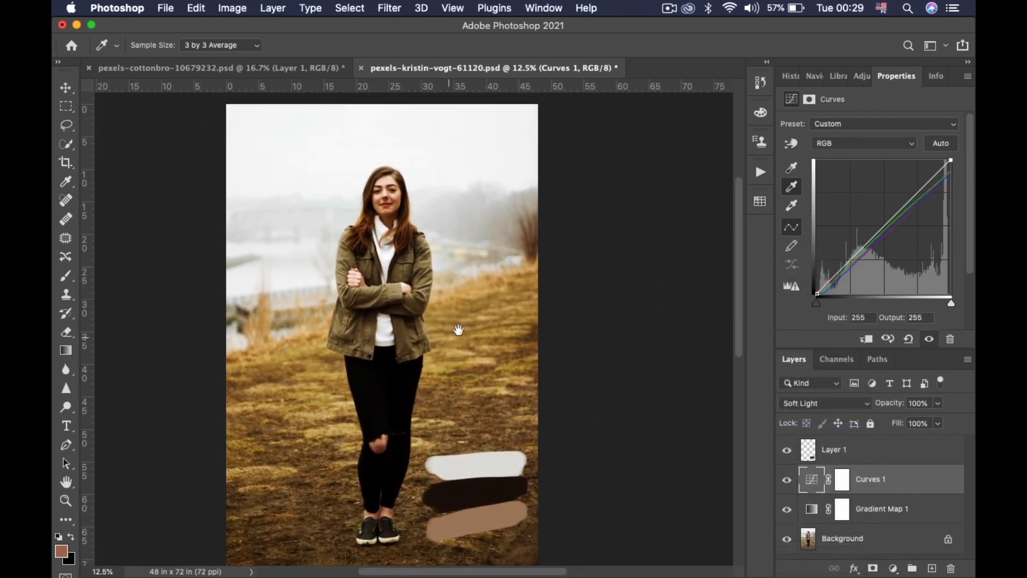
left_click(938, 402)
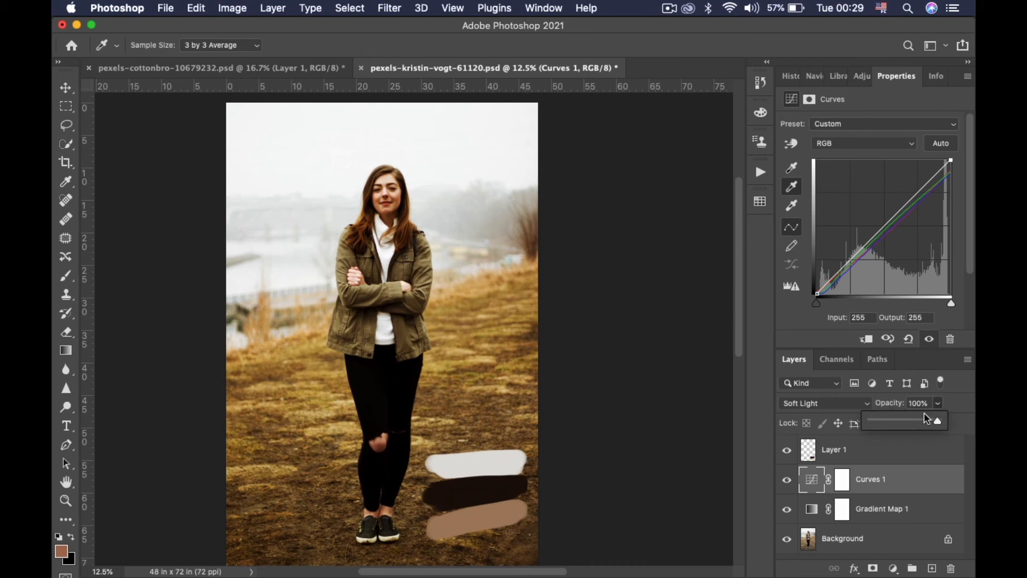
left_click_drag(936, 419, 892, 417)
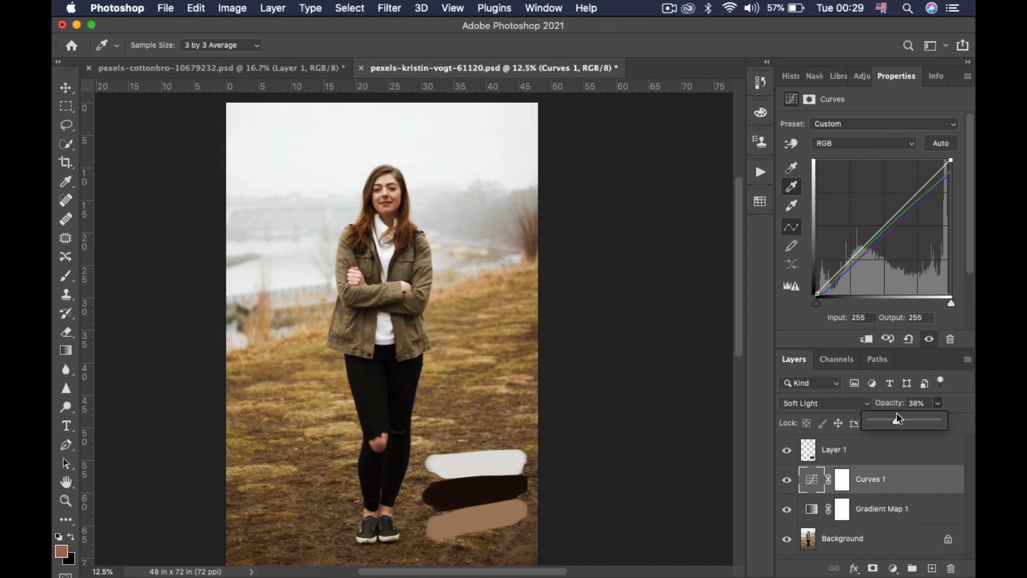
left_click_drag(897, 418, 900, 419)
Toggle the Curves layer's visibility to compare the portrait with and without its color adjustment
left_click(788, 481)
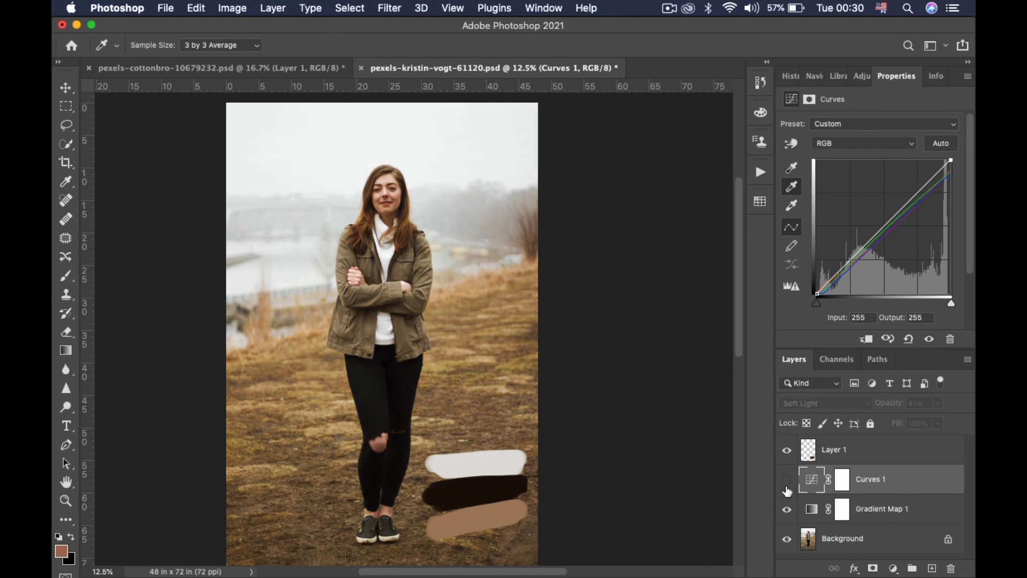
left_click(787, 482)
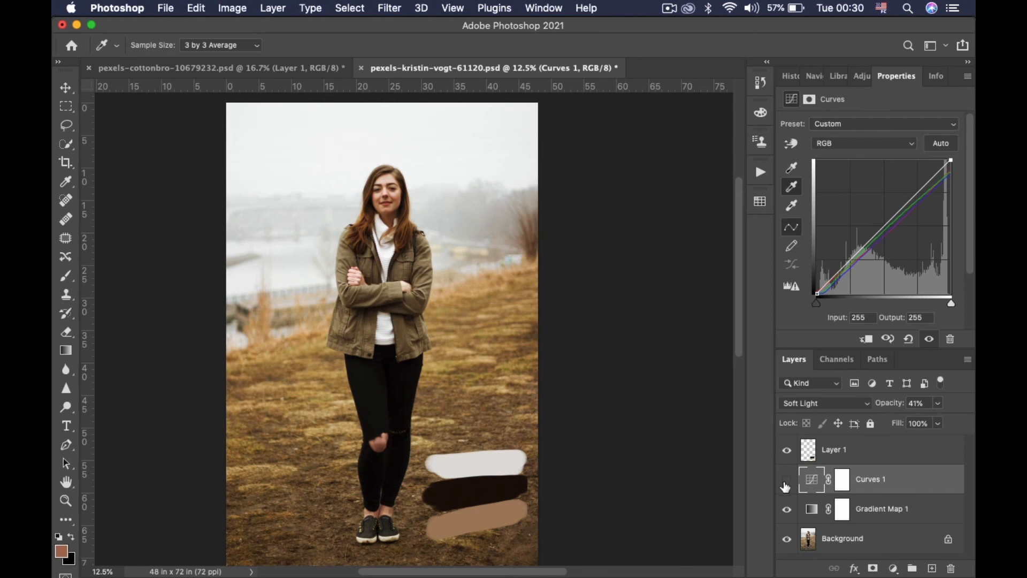
left_click(786, 484)
left_click(786, 485)
left_click(783, 489)
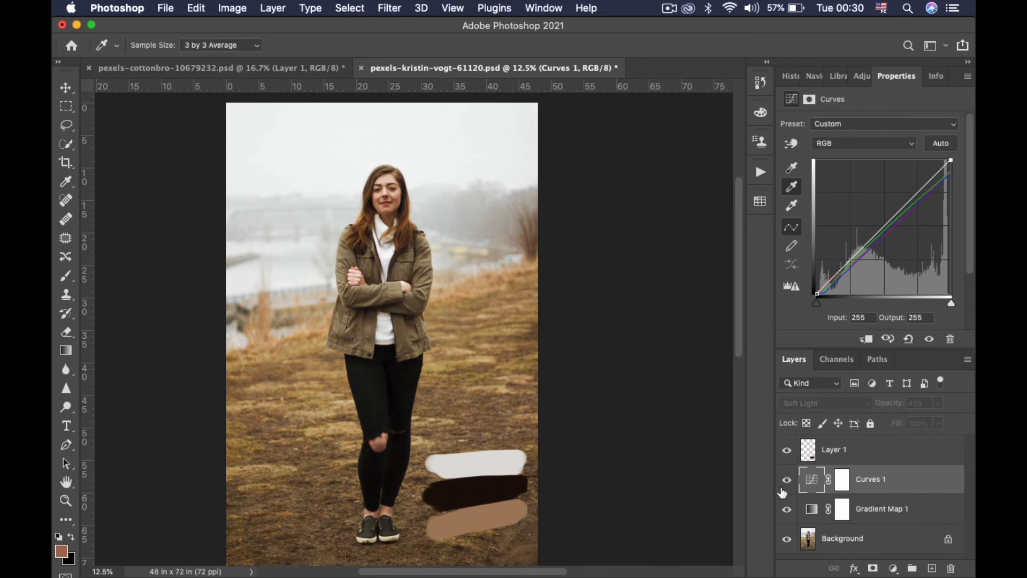
Compare the graded portrait's tones with the reference field photo by switching between the two documents
left_click(239, 72)
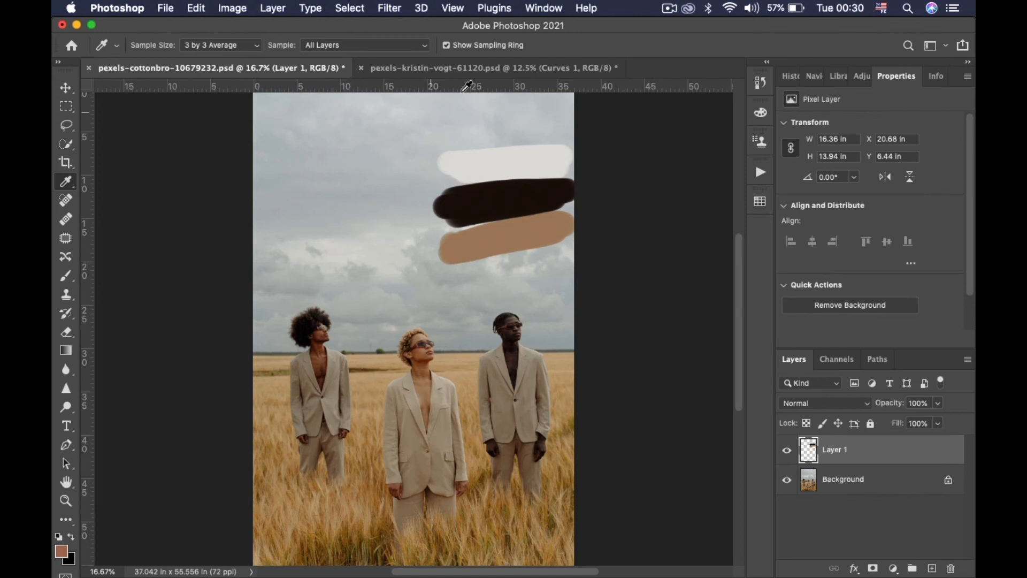
left_click(482, 69)
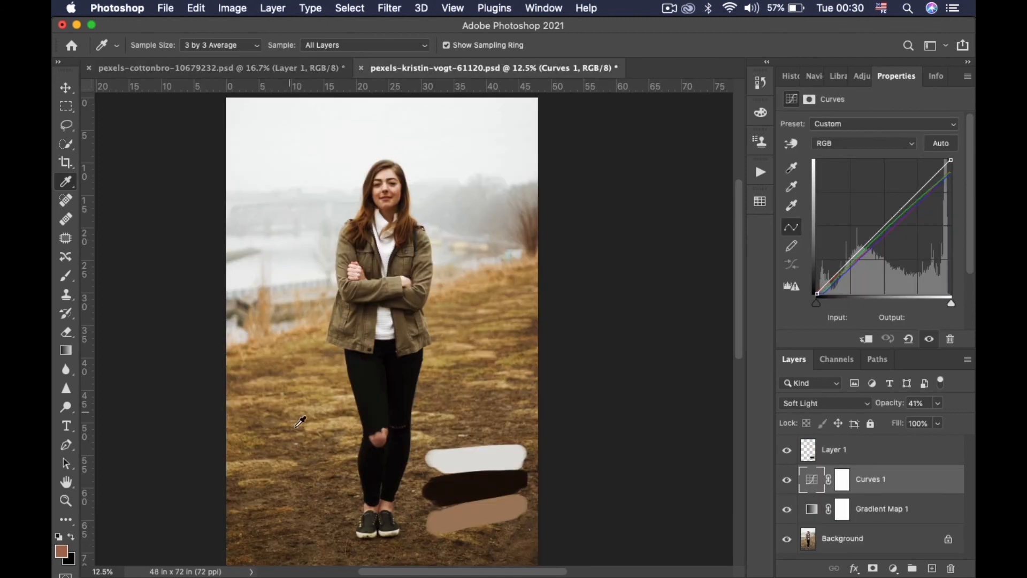
left_click(229, 67)
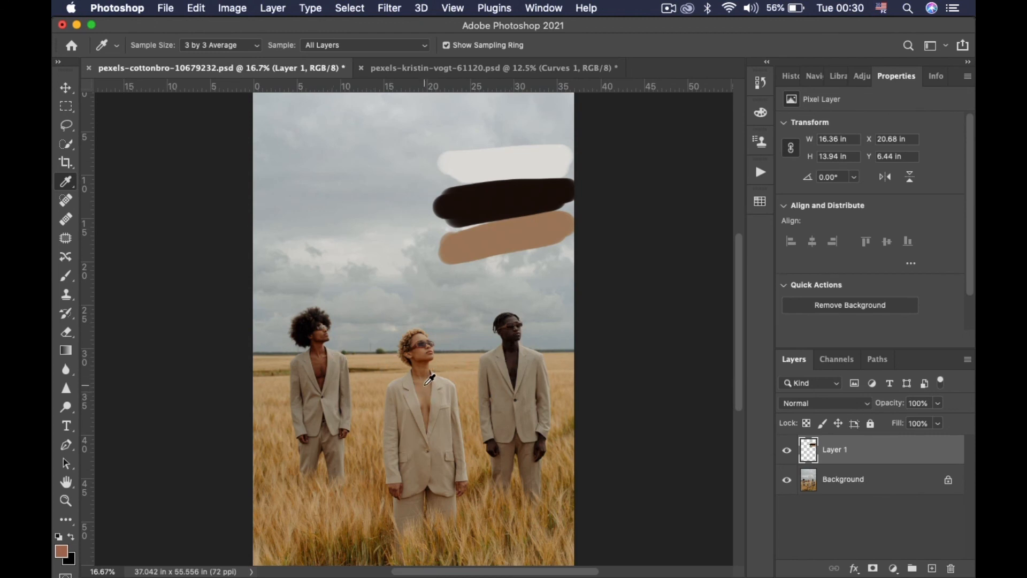
left_click(457, 68)
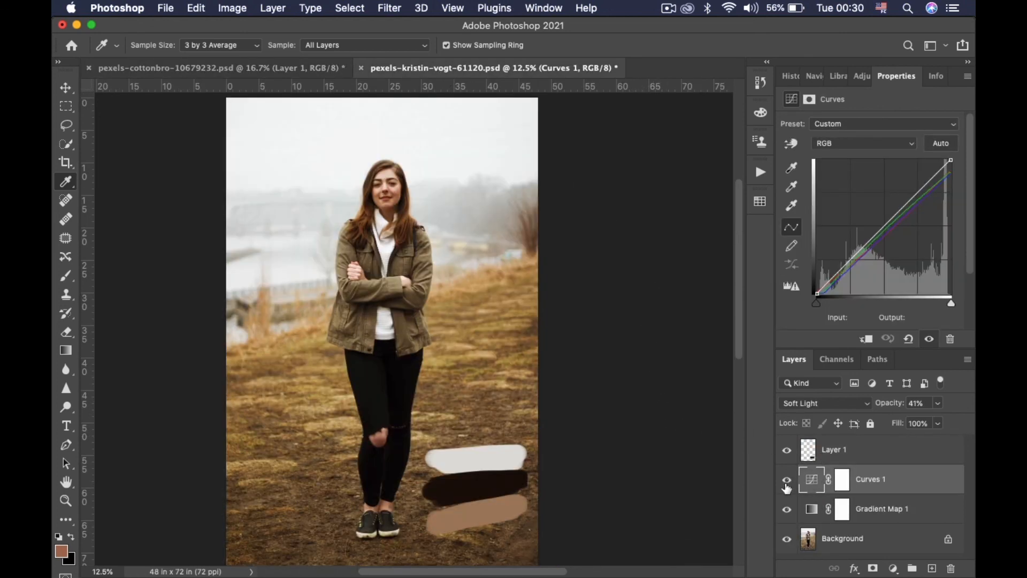
Show only the Background layer and restore the others to compare the original portrait with the graded version
left_click(787, 539, "alt")
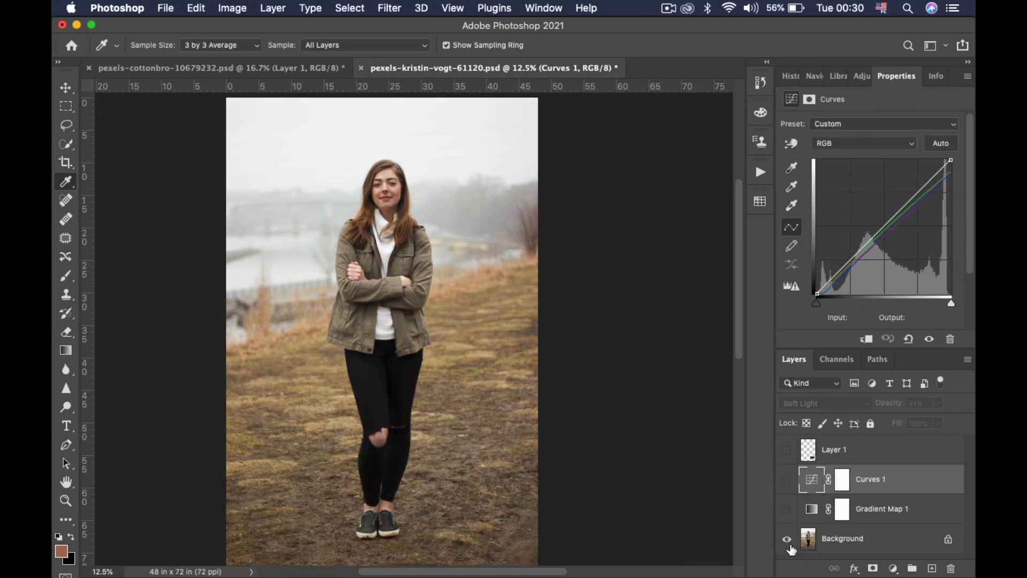
left_click(787, 546, "alt")
left_click(787, 541, "alt")
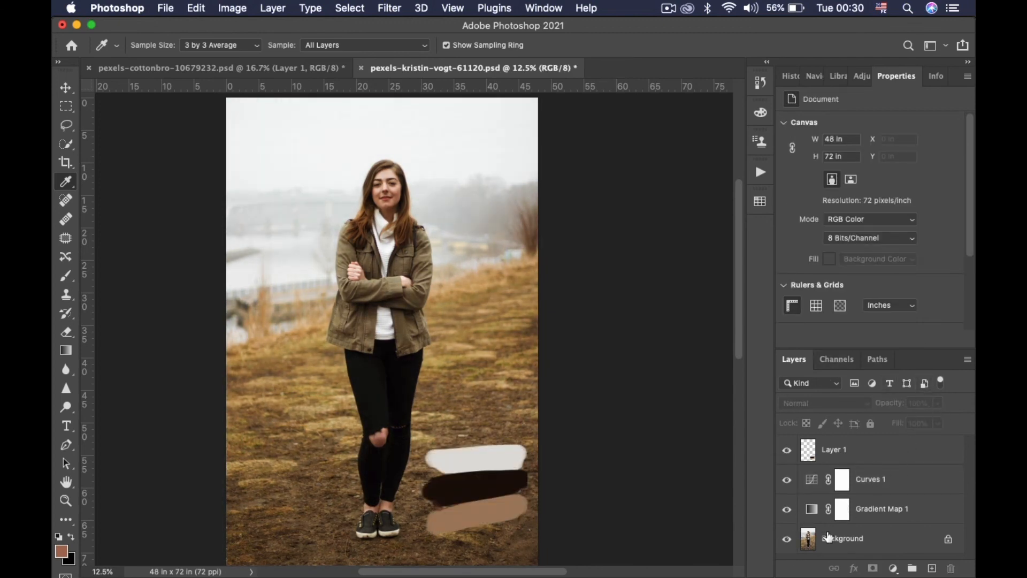
Reduce the Curves layer's opacity to 17% and check the portrait against the reference field photo
left_click(874, 477)
left_click(938, 403)
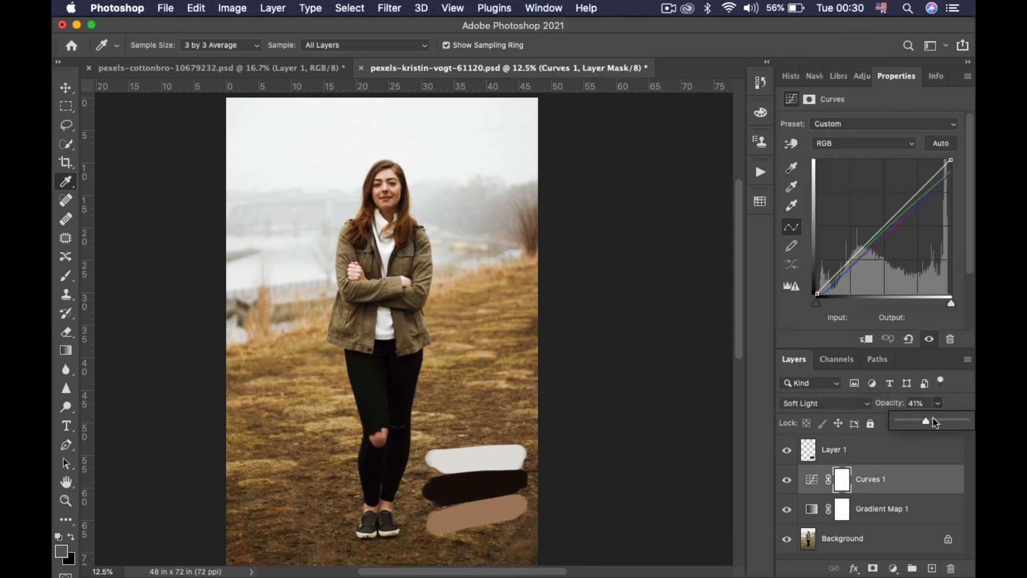
left_click_drag(909, 420, 937, 420)
left_click(270, 68)
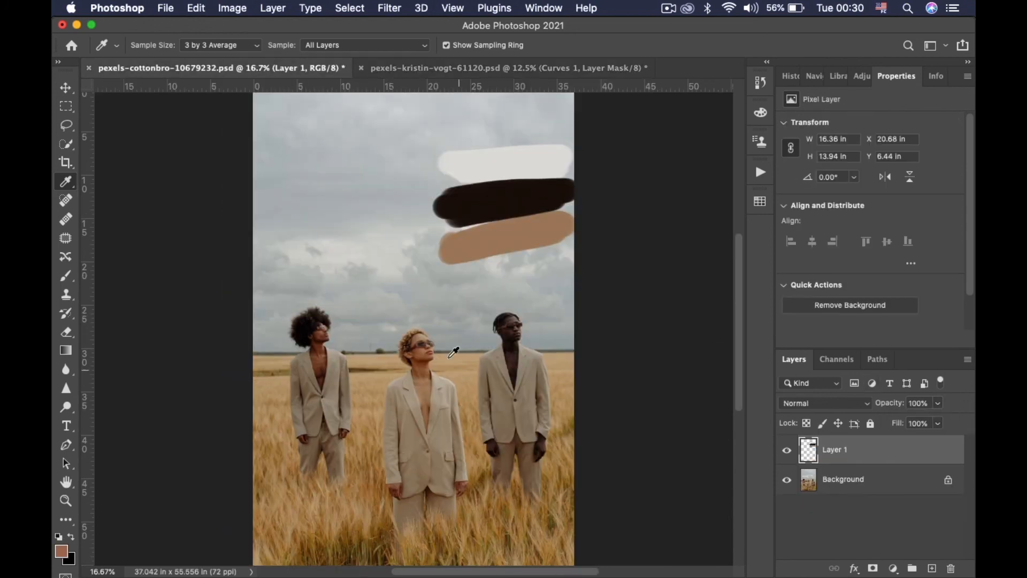
left_click(508, 68)
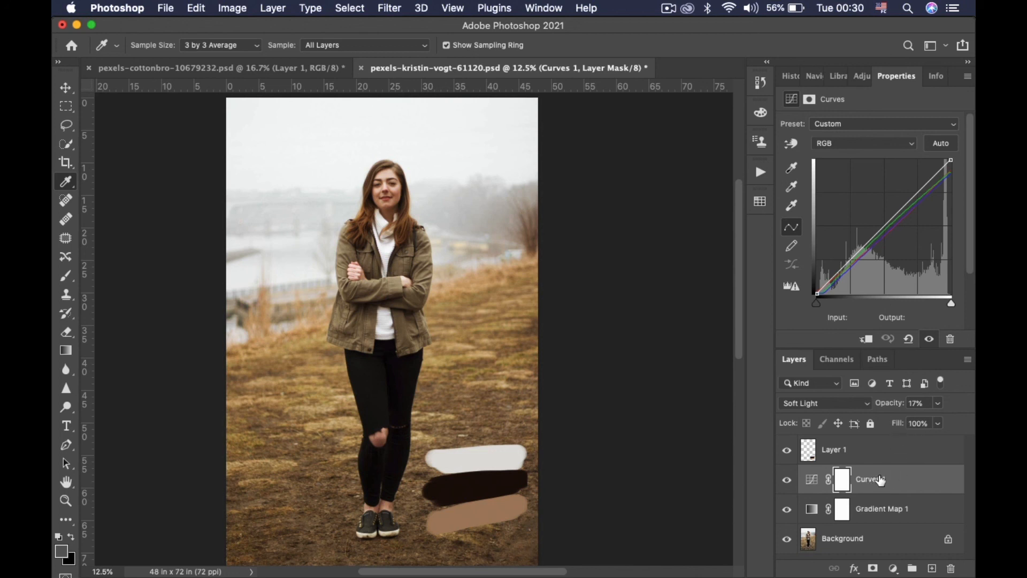
Set the Curves layer's opacity to 25%
left_click(885, 478)
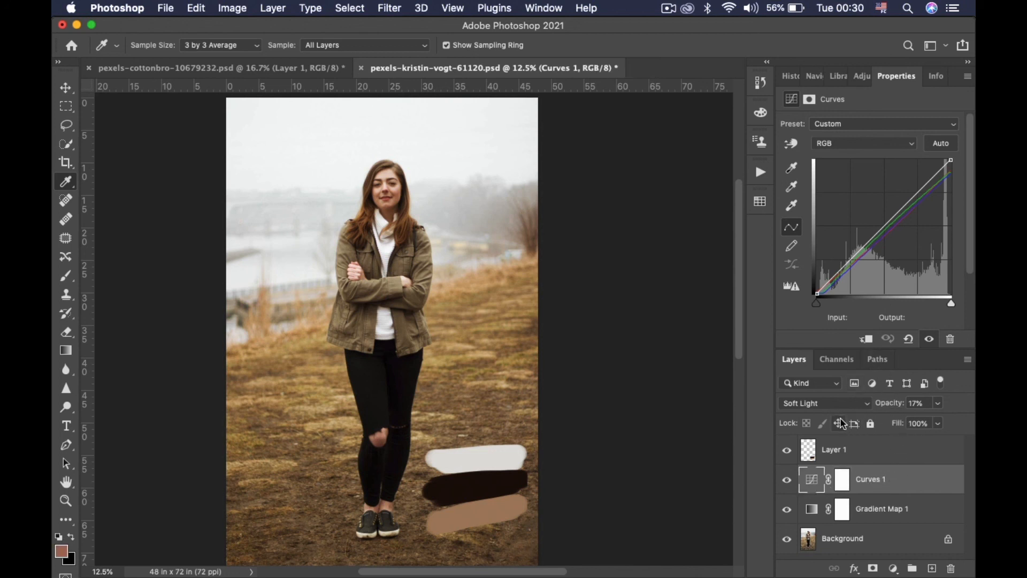
left_click(938, 403)
mouse_move(910, 421)
left_mouse_down()
mouse_move(935, 424)
mouse_move(911, 422)
left_mouse_up()
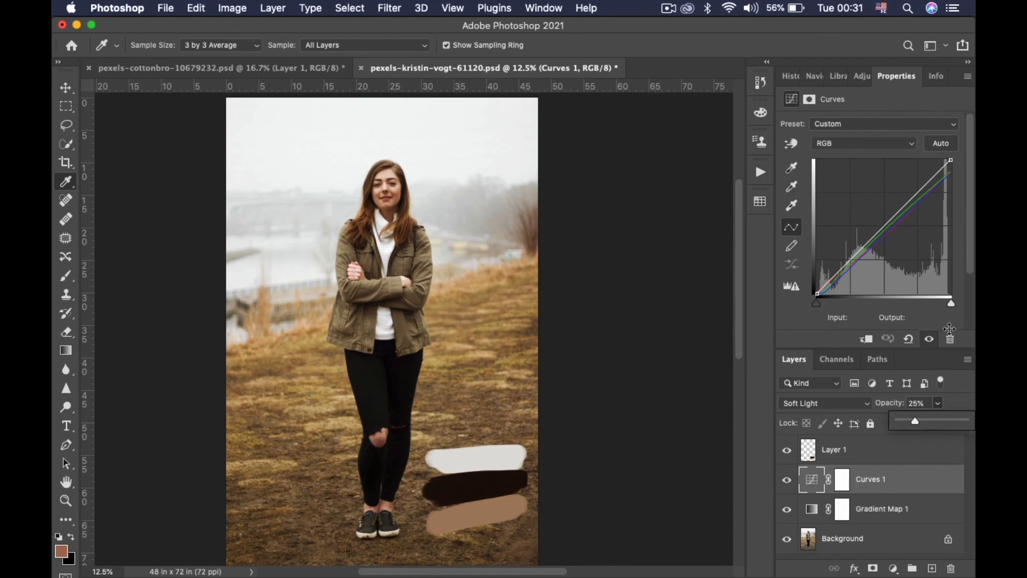
left_click(770, 437)
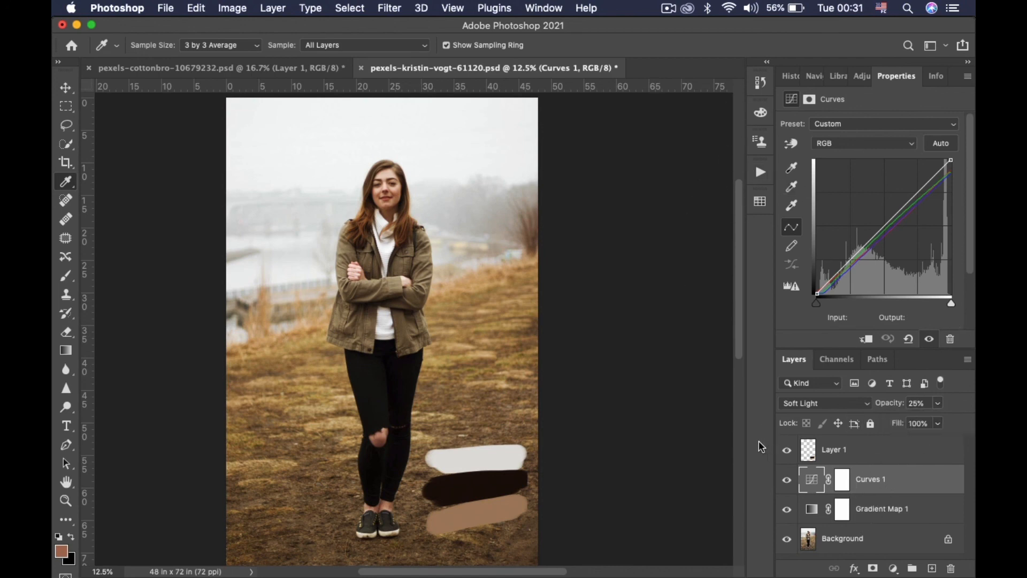
Isolate the Background layer and bring the other layers back to review the grade before and after
left_click(786, 539, "alt")
left_click(786, 539, "alt")
left_click(787, 539, "alt")
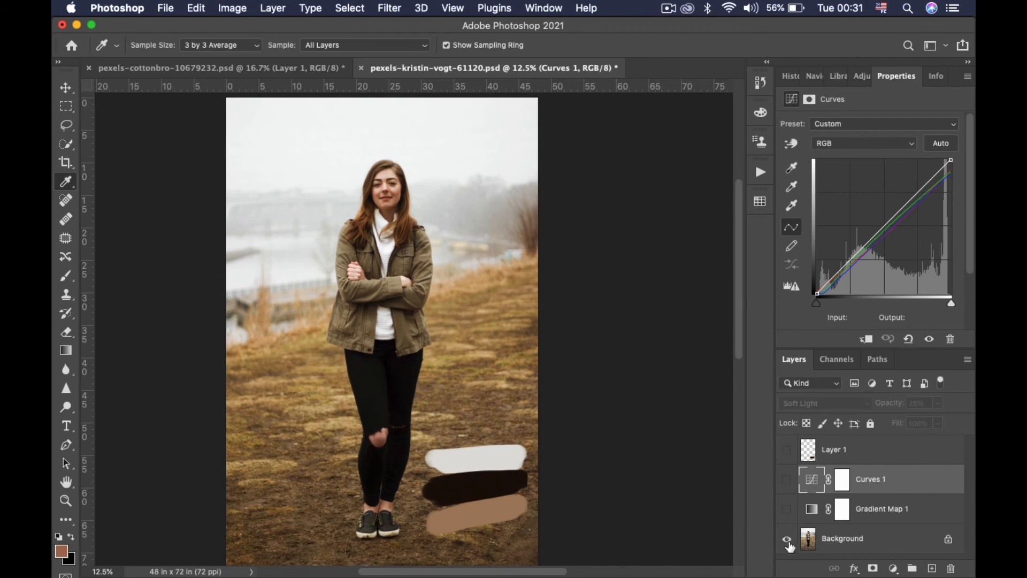
left_click(788, 540, "alt")
Delete Layer 1 with the three color swatches from the portrait document
left_click(843, 451)
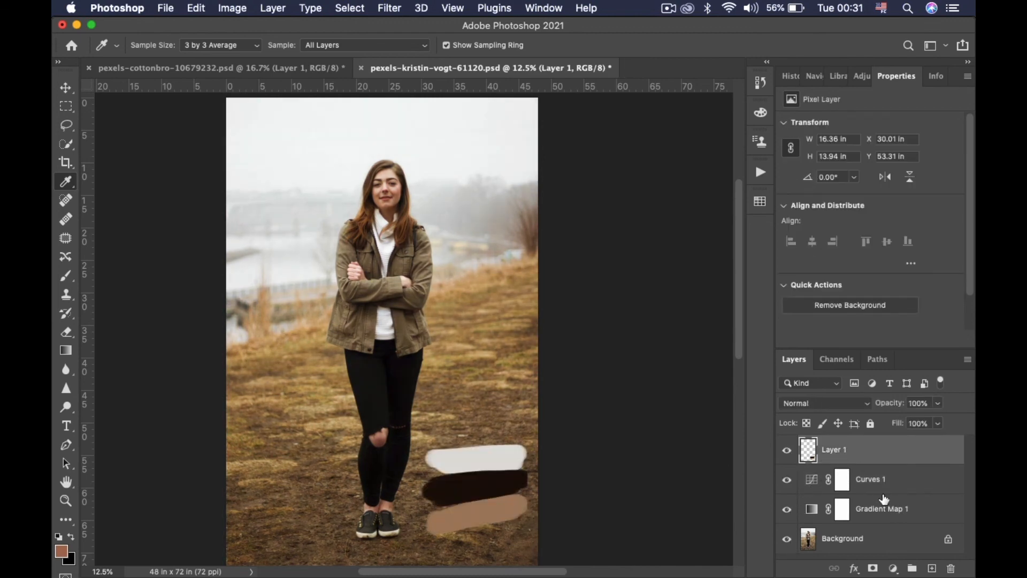
key("Delete")
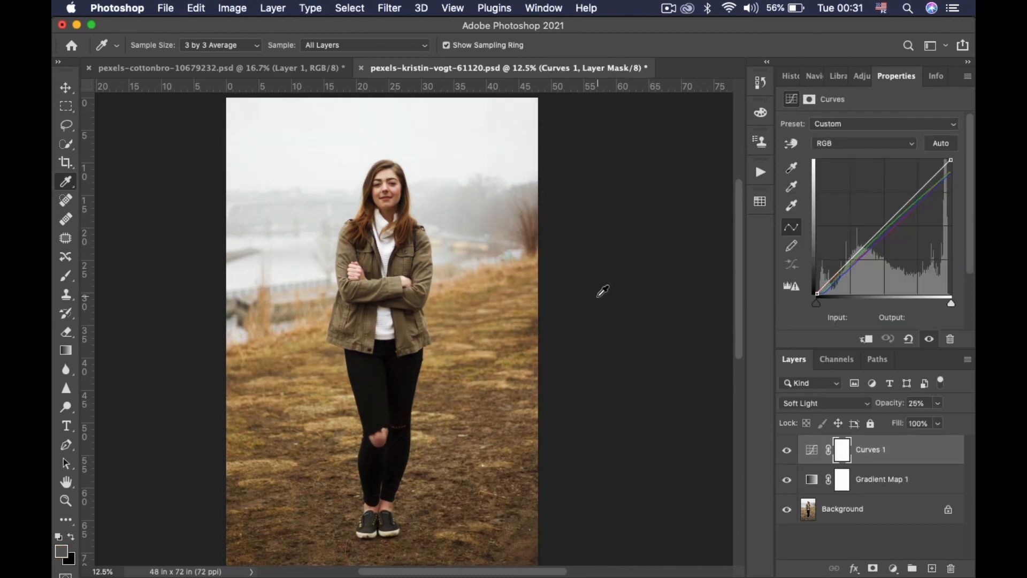
key("super+minus")
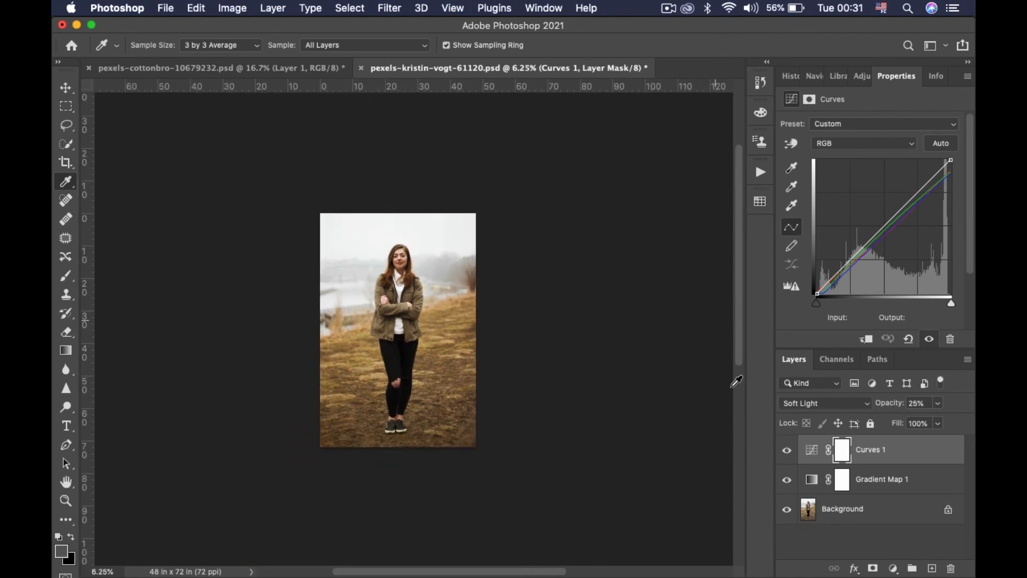